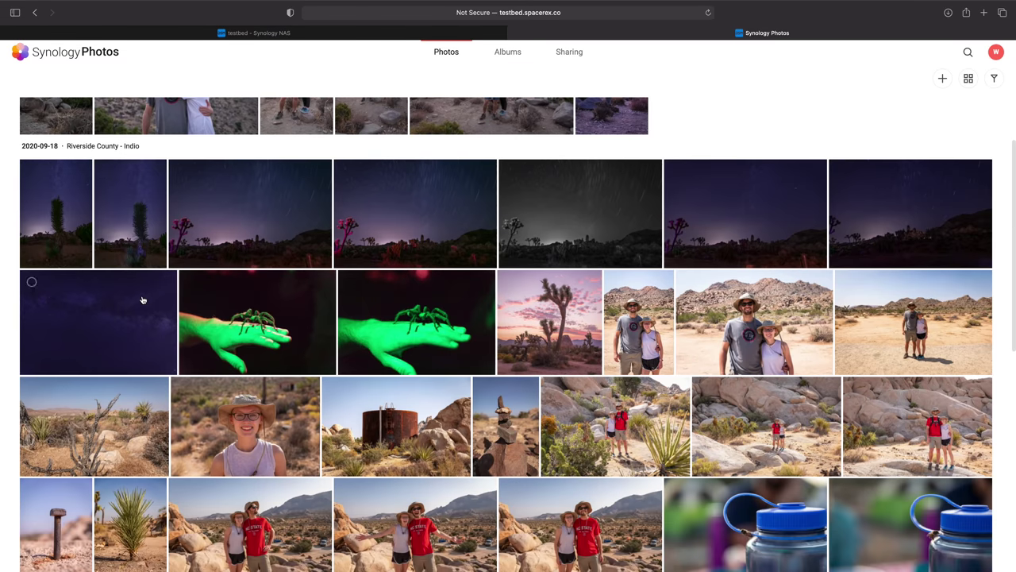
scroll(142, 299, down, 5)
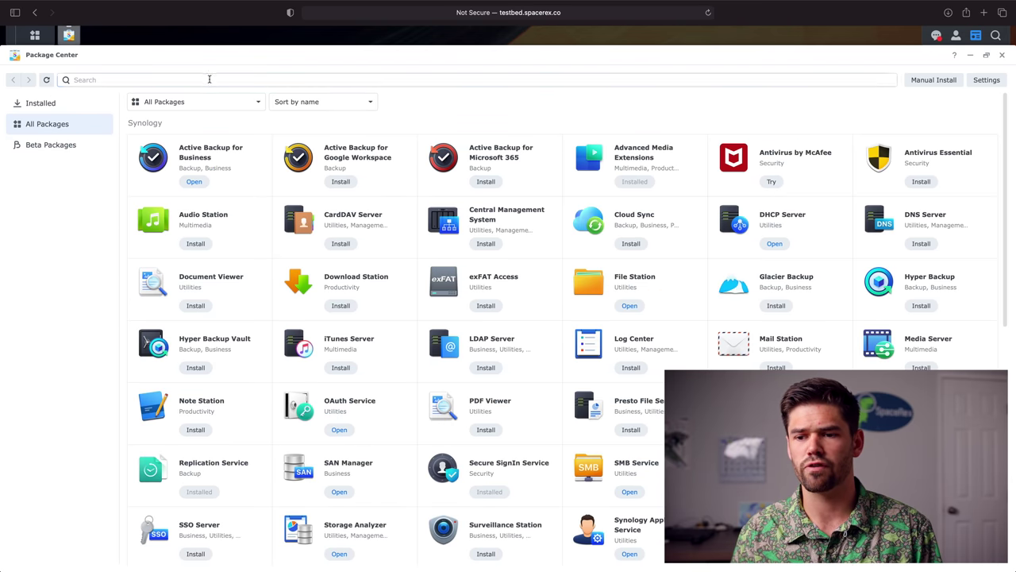
- Search Package Center for "photos" and install the Synology Photos package
click(210, 79)
text(photos)
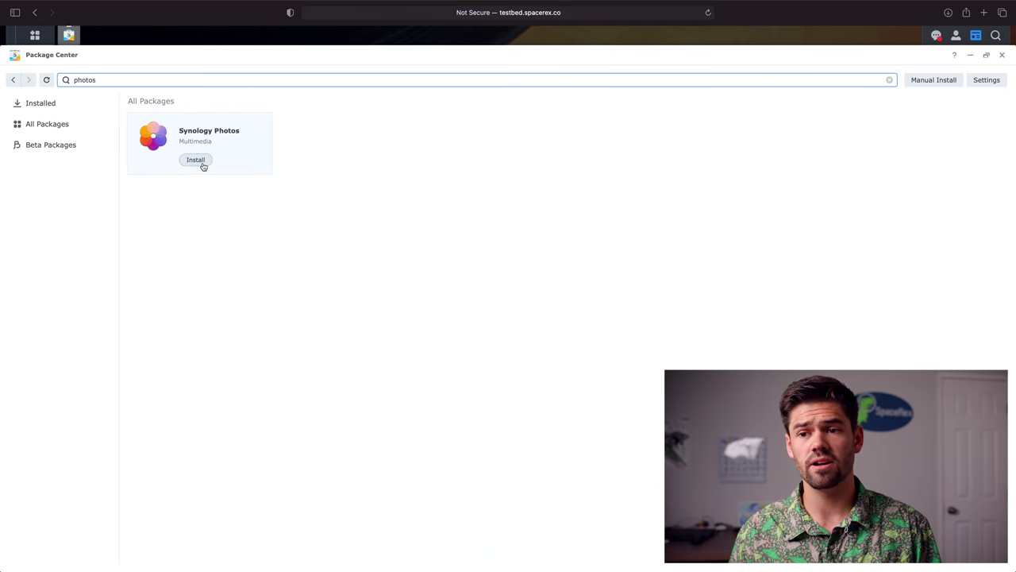
click(200, 162)
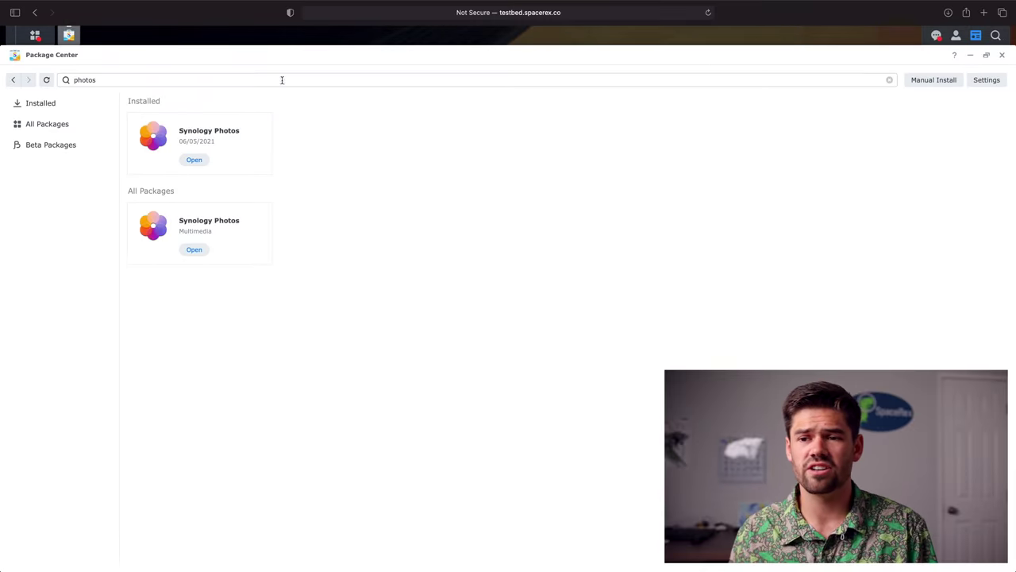
- Open Synology Photos and complete the welcome tour, enabling the People album in the Personal Space and dismissing the Display Type tip
click(195, 160)
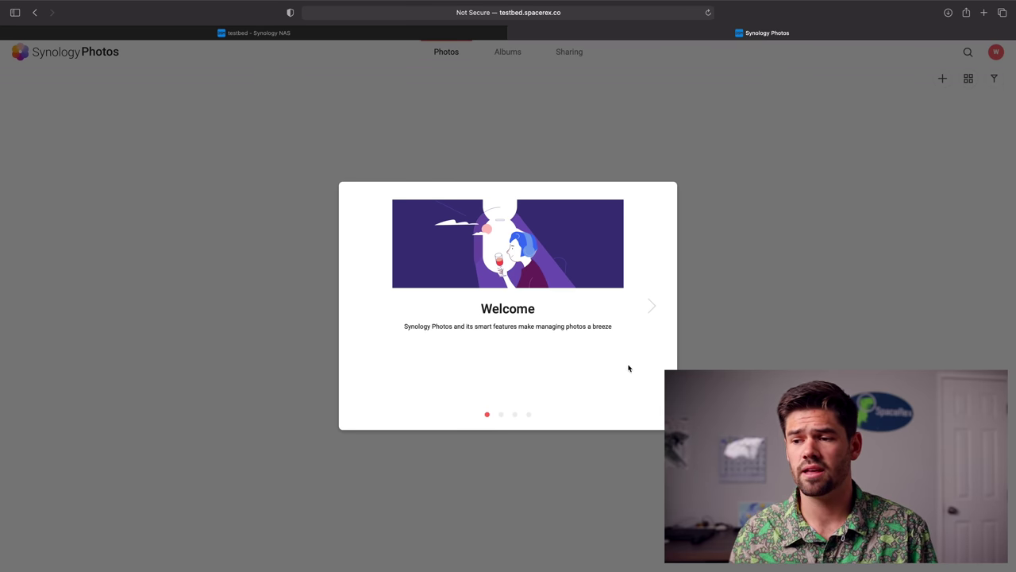
click(655, 310)
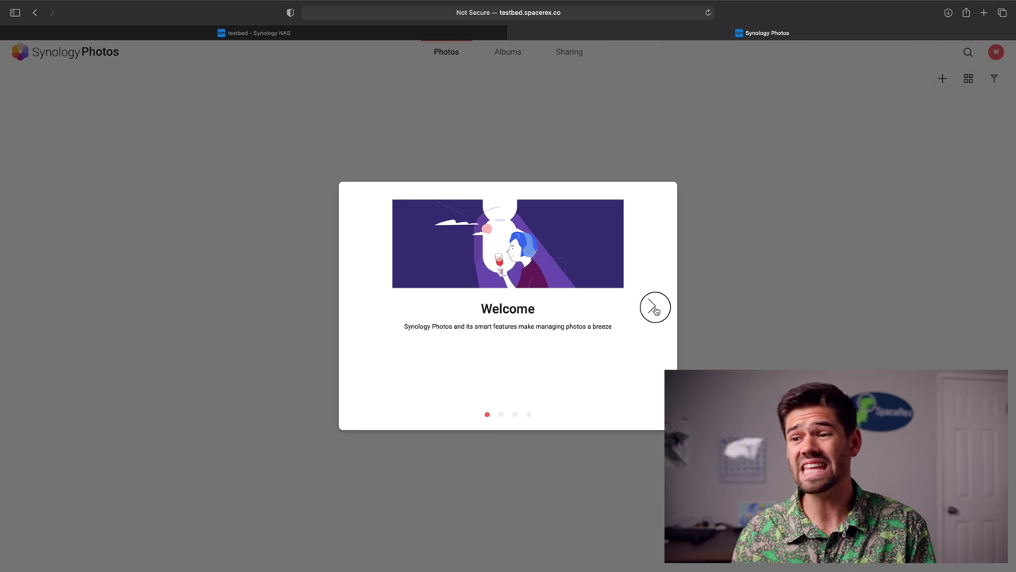
click(656, 311)
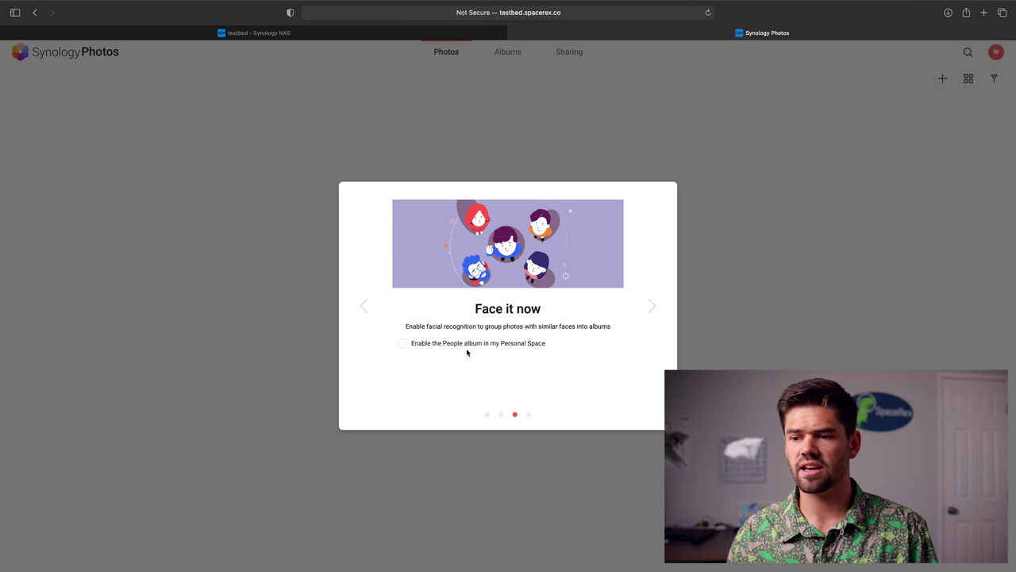
click(402, 344)
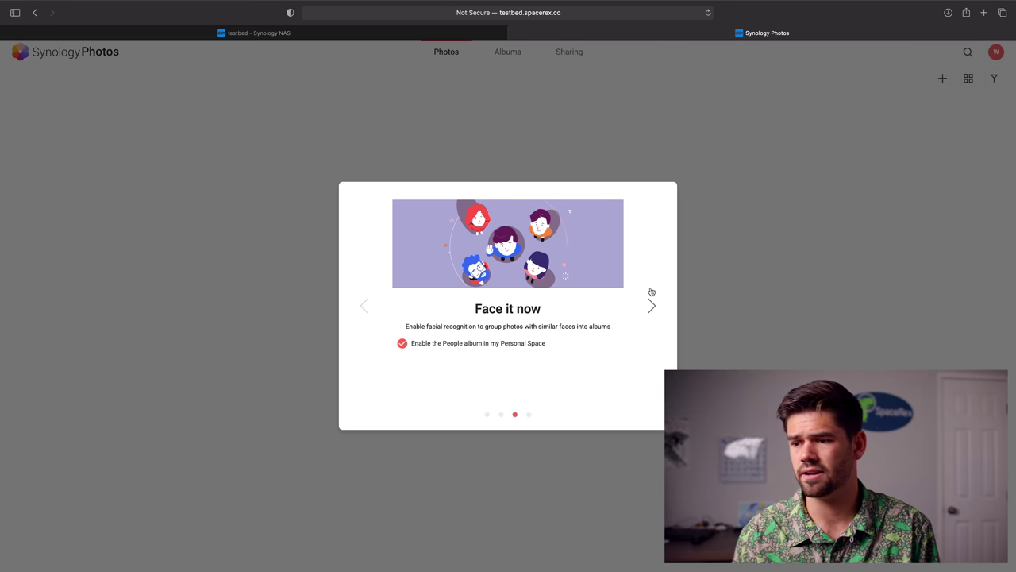
click(652, 303)
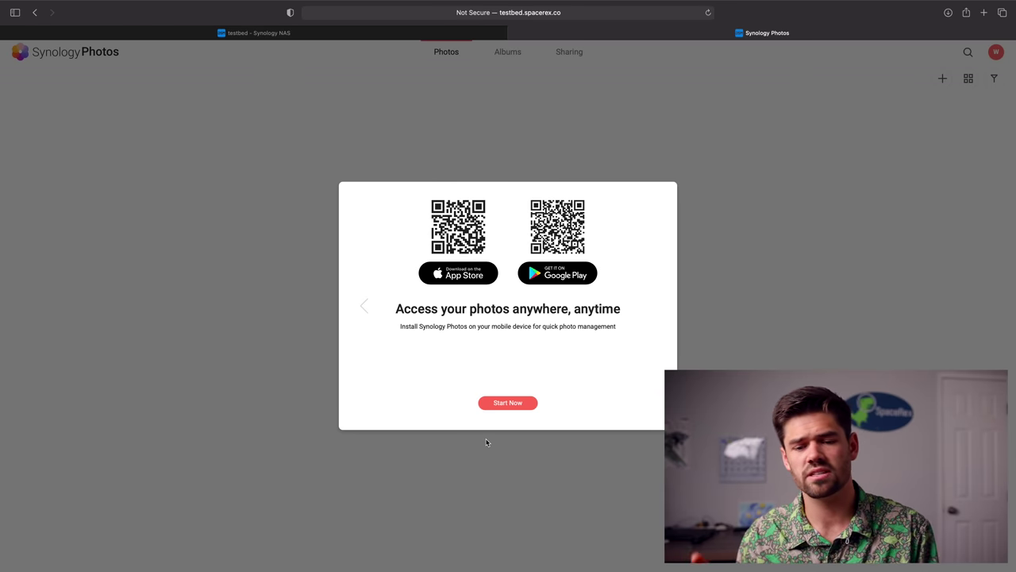
click(531, 411)
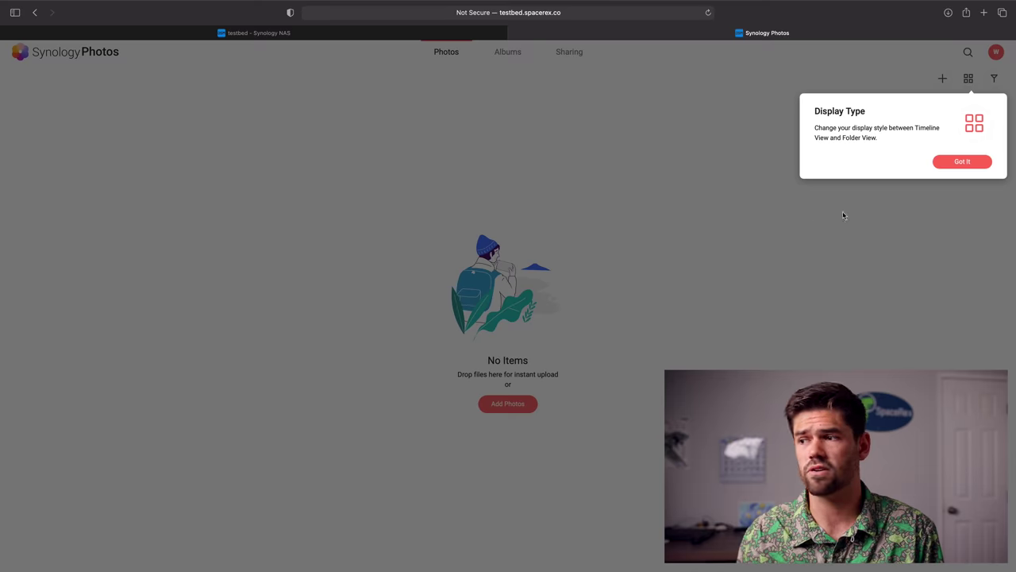
click(961, 162)
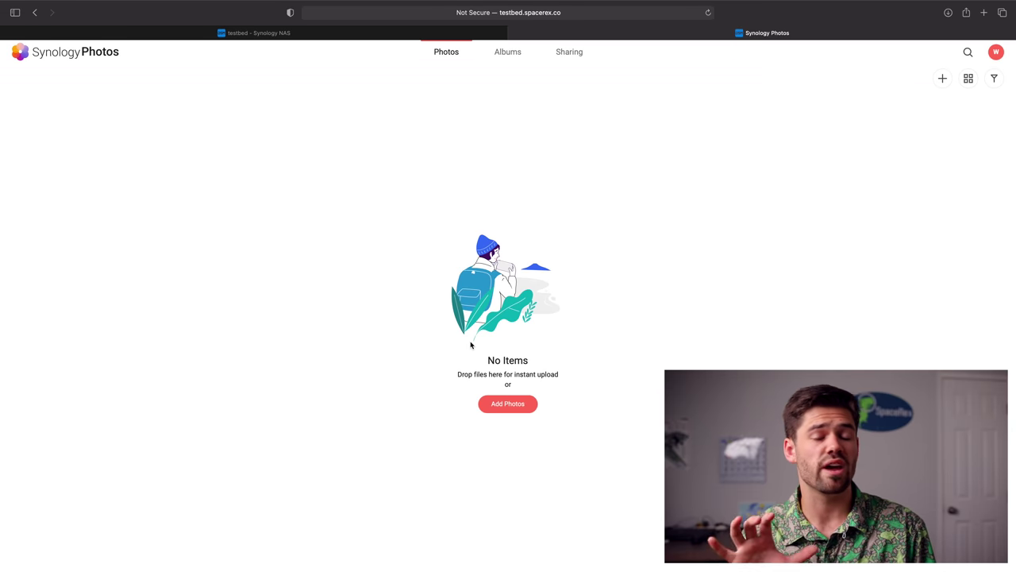
- Switch to the Synology NAS desktop and open the Photos folder inside home in File Station
click(253, 33)
click(1002, 69)
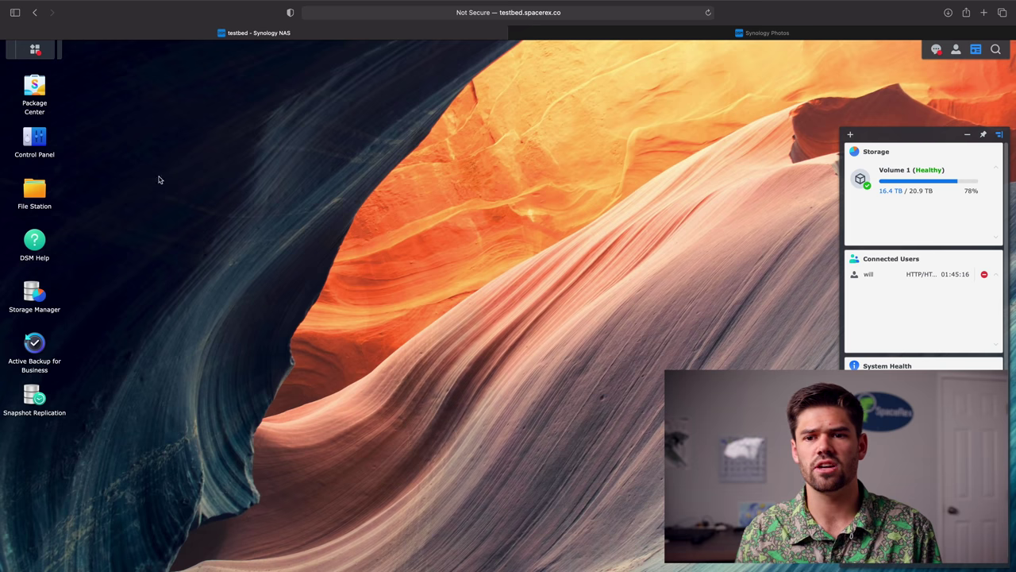
click(36, 205)
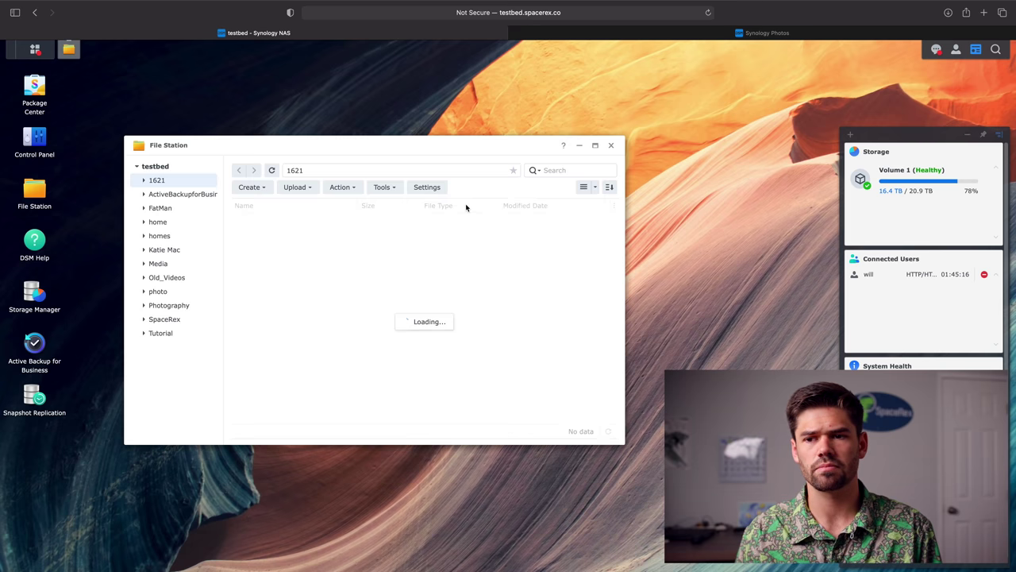
click(189, 237)
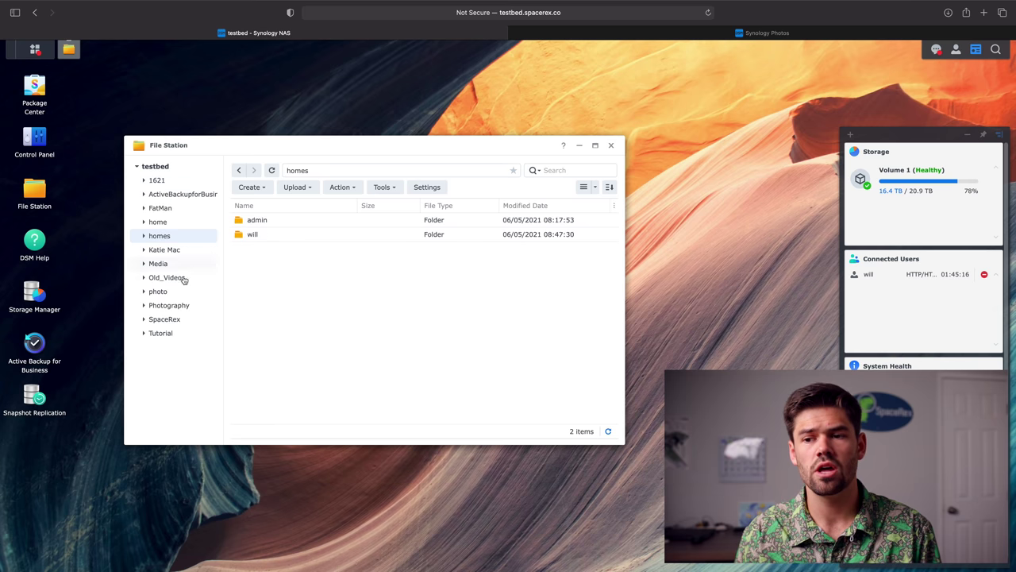
click(182, 226)
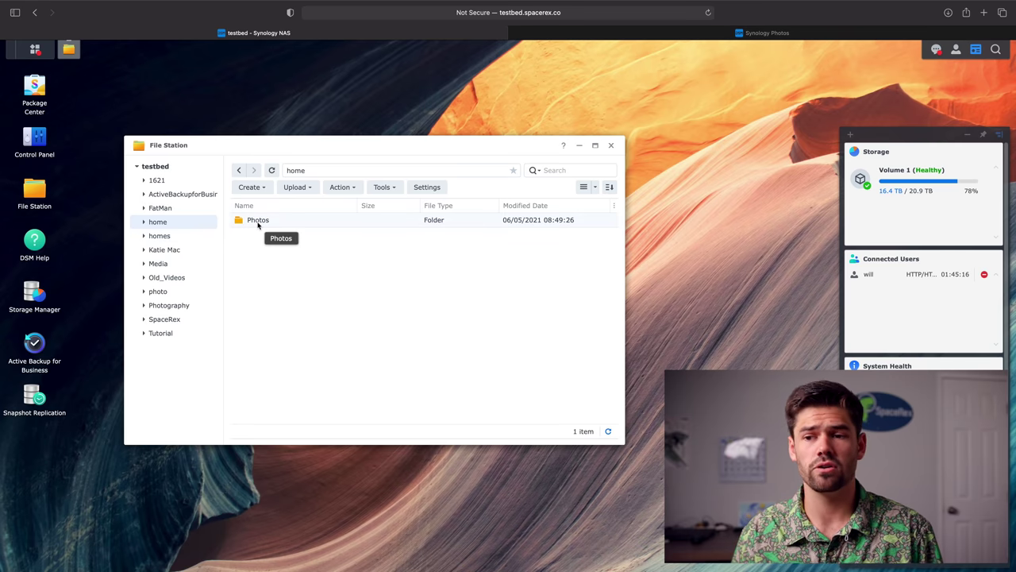
double_click(258, 223)
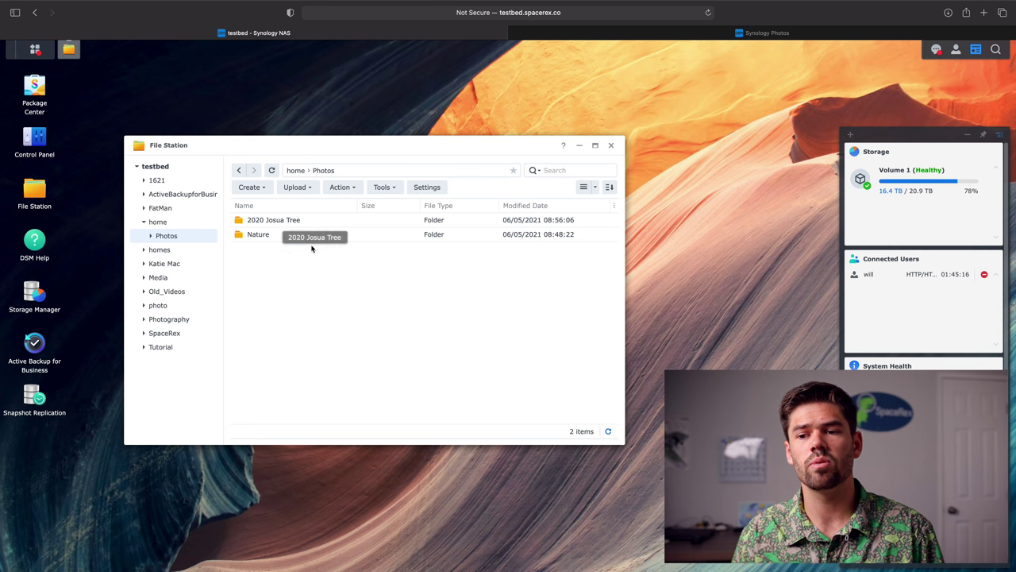
- Delete the 2020 Josua Tree and Nature folders from home/Photos and return to Synology Photos
drag(308, 251, 298, 228)
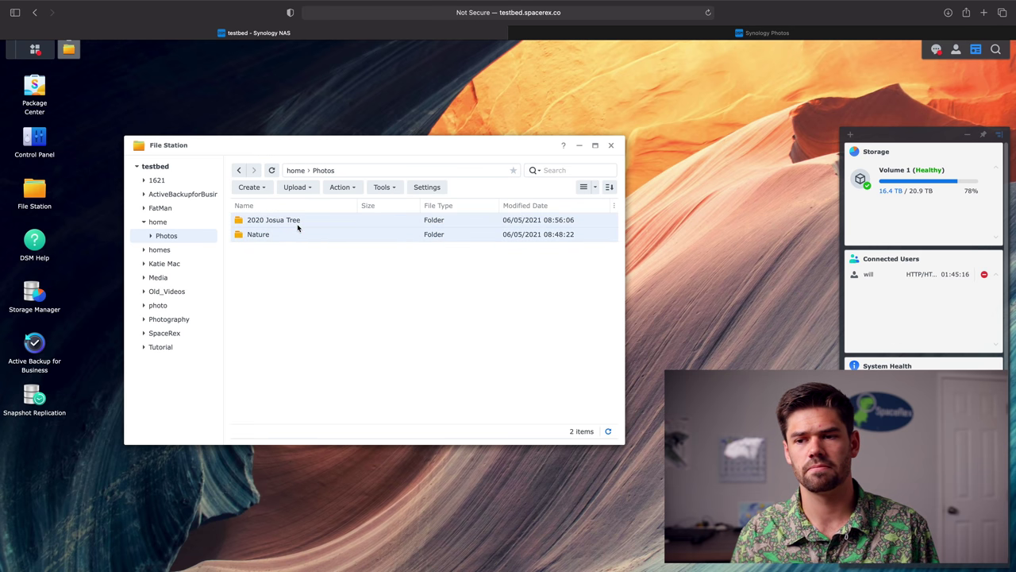
right_click(298, 228)
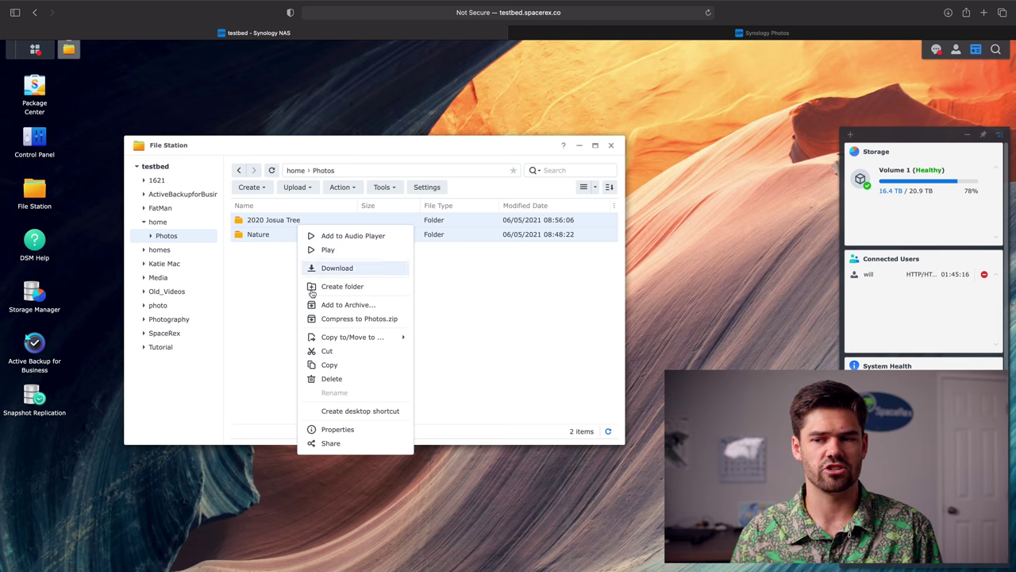
click(356, 387)
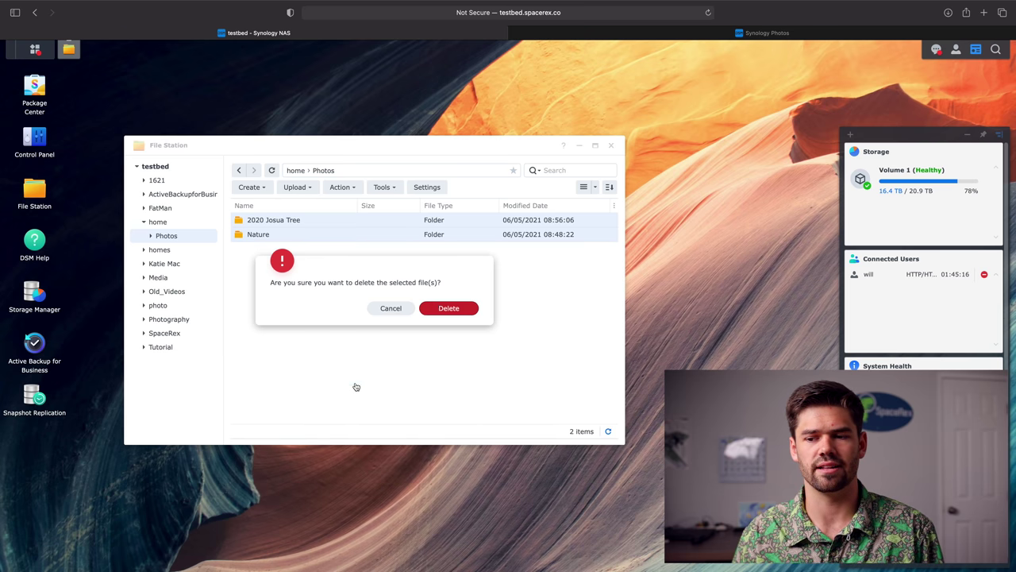
click(437, 307)
click(615, 33)
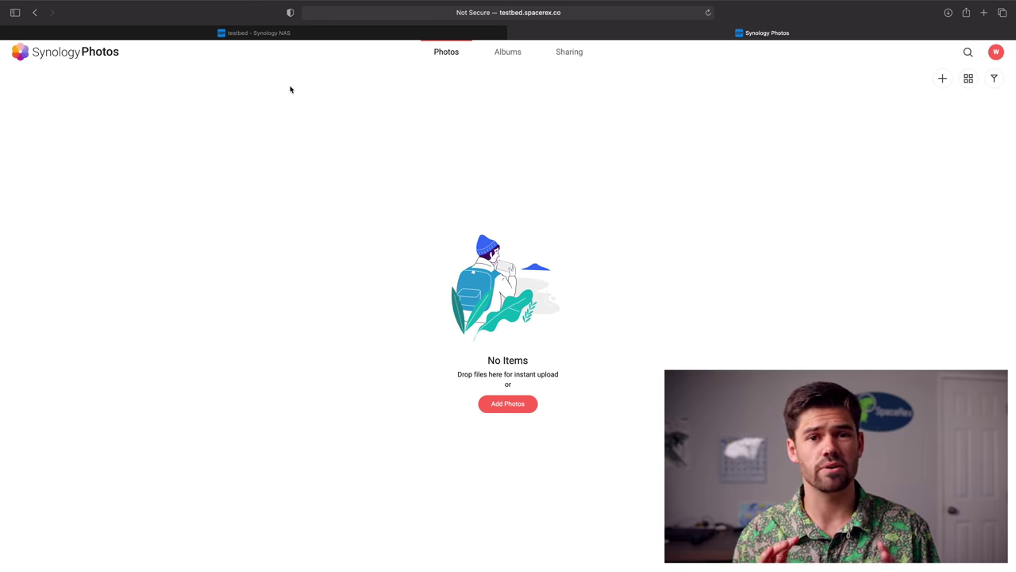
- In File Station, move the 2020 Downtown LA and 2020 Josua Tree folders from Tutorial/Folders to home/Photos, skipping existing files
click(260, 33)
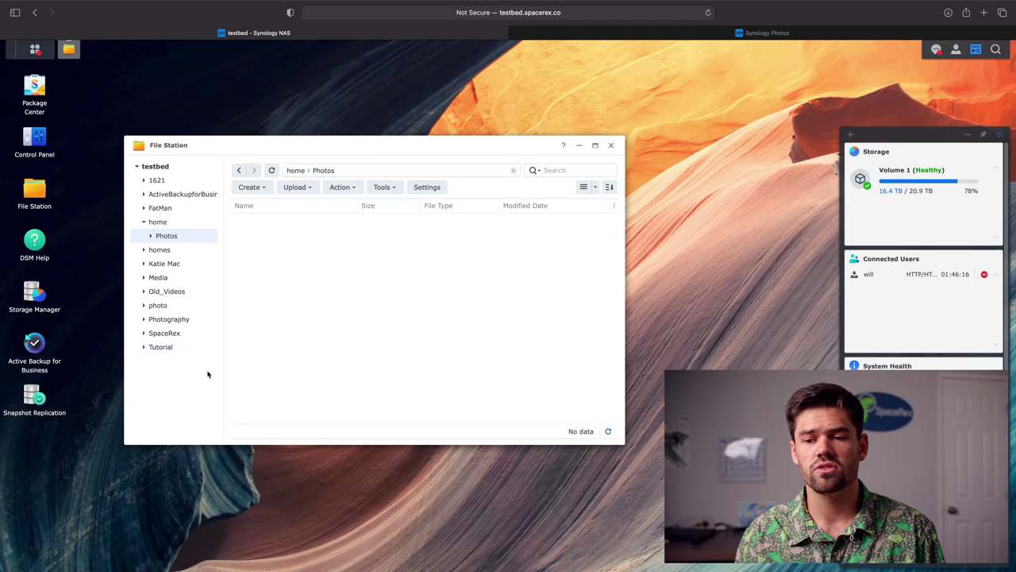
click(162, 347)
double_click(275, 243)
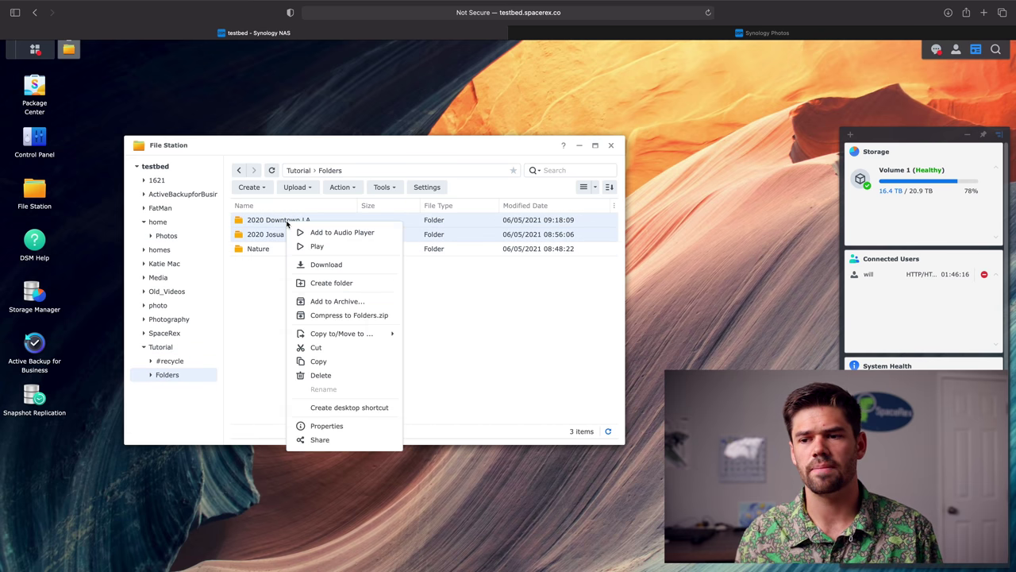
mouse_move(359, 334)
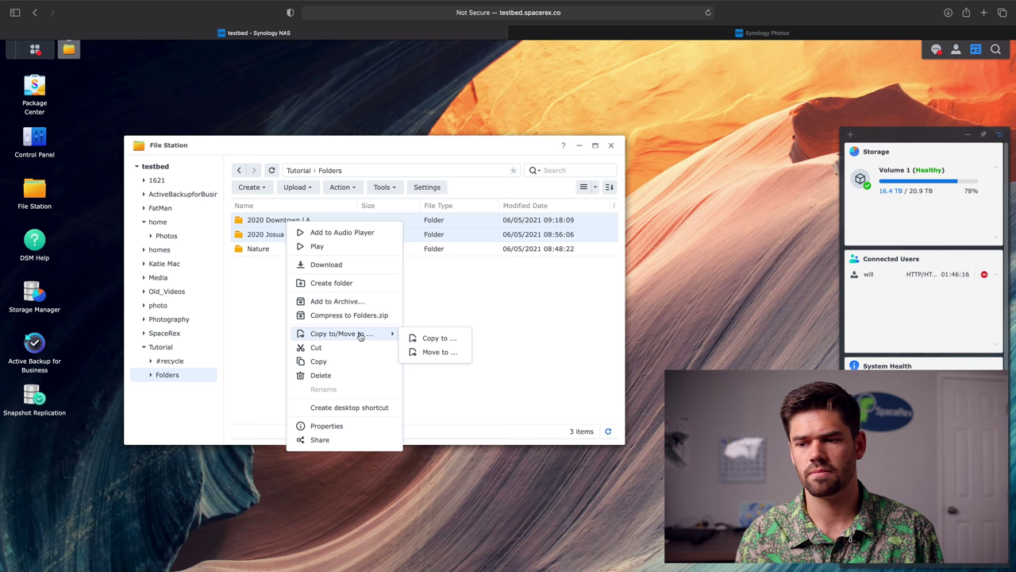
click(439, 352)
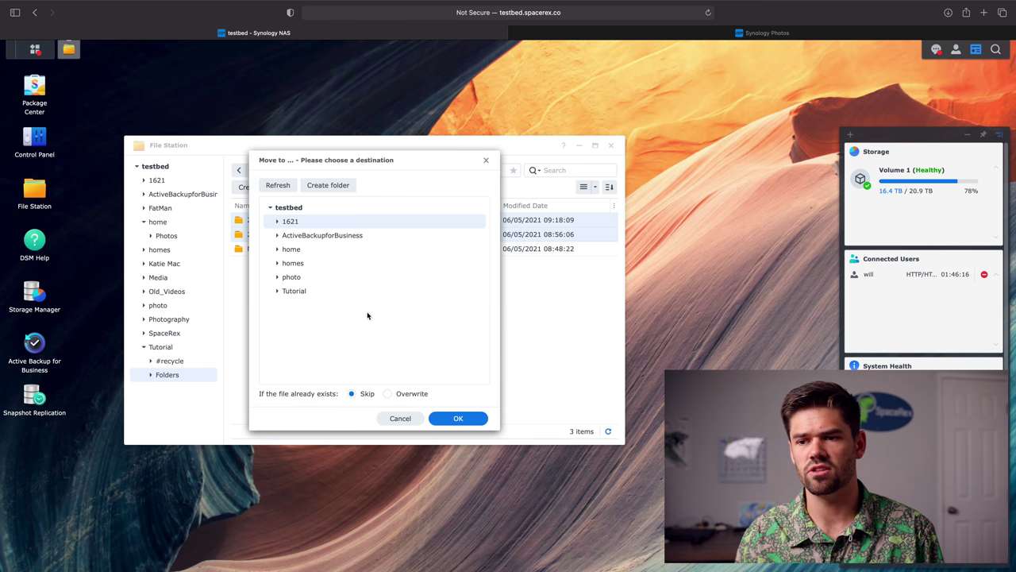
click(278, 249)
click(290, 265)
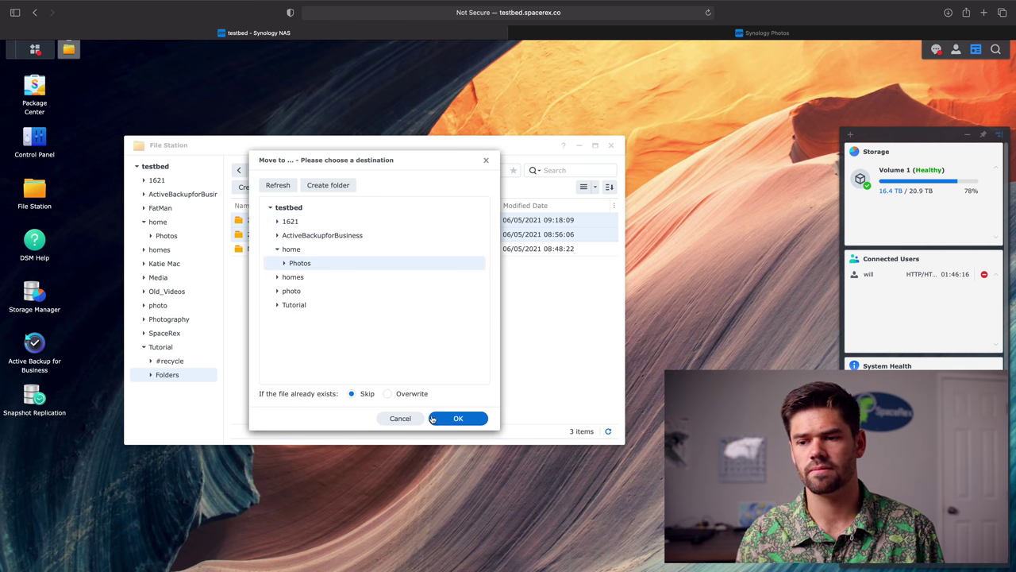
click(450, 419)
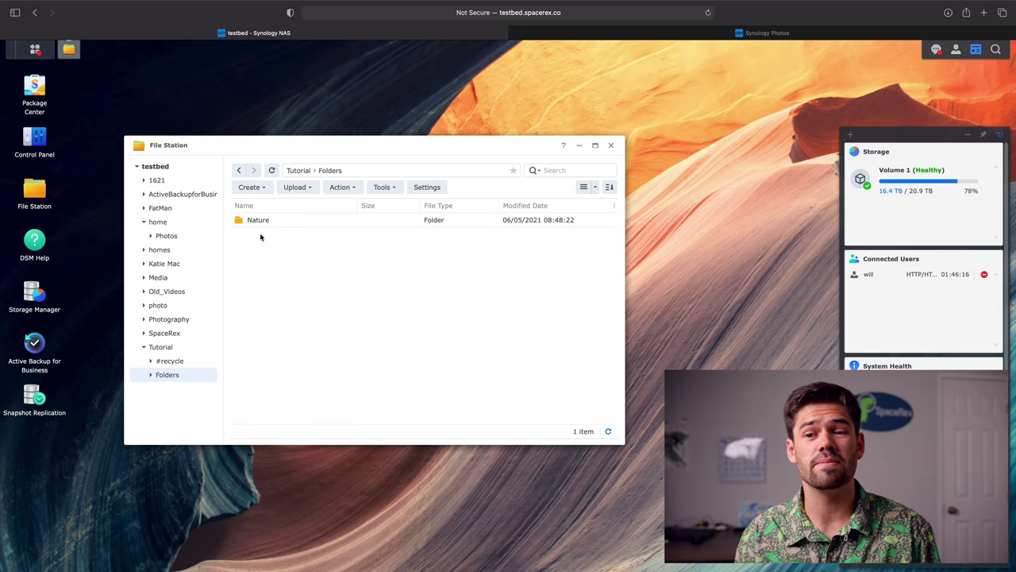
- Check home/Photos for the moved folders, then refresh Synology Photos and look through its photo timeline
click(168, 239)
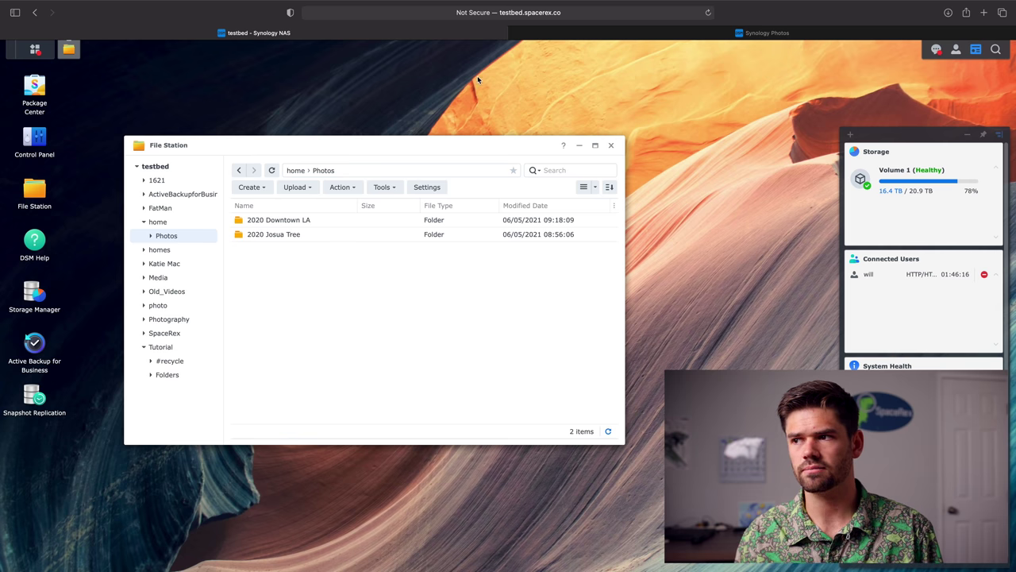
click(585, 34)
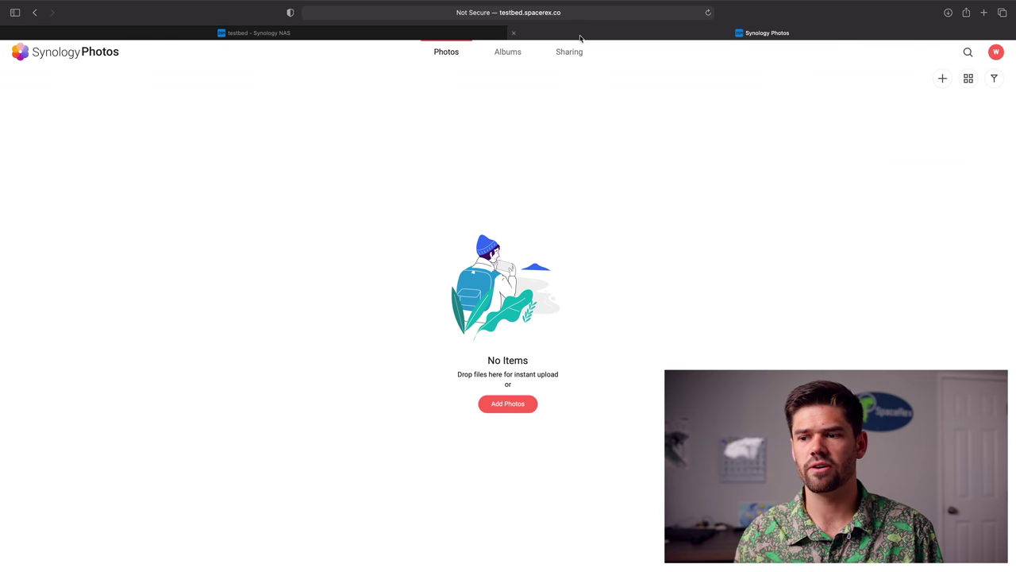
click(59, 61)
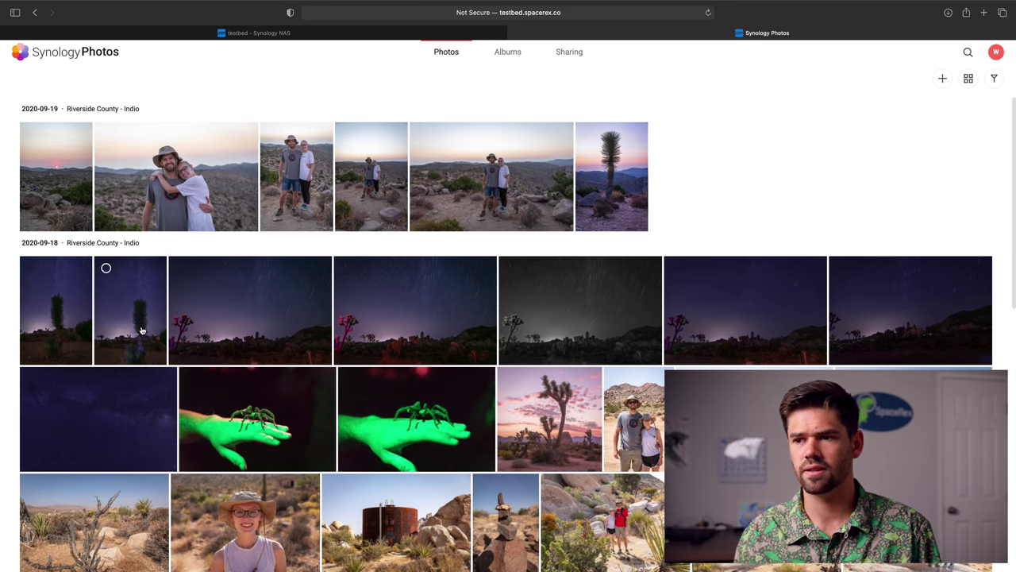
scroll(141, 298, down, 3)
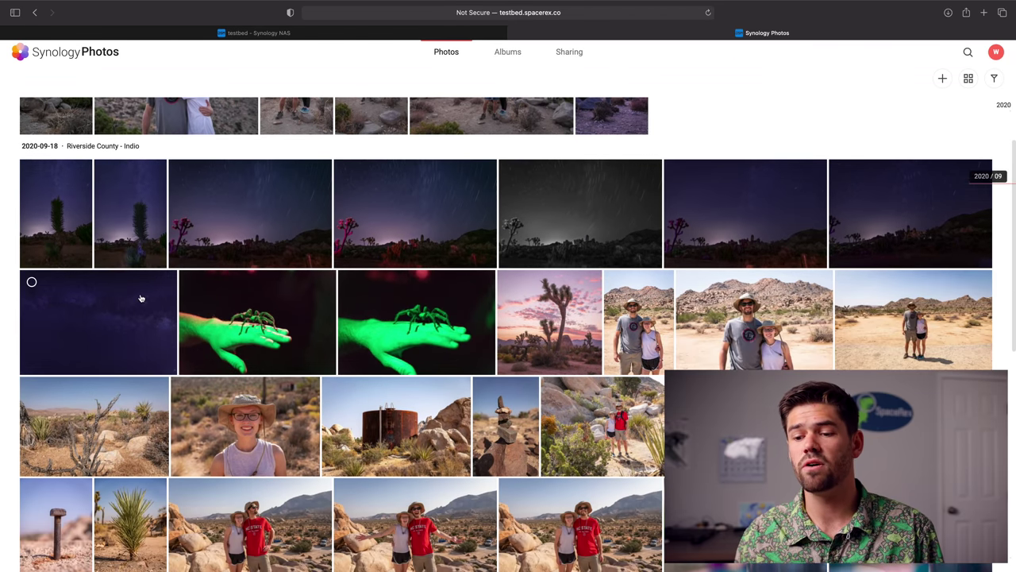
scroll(141, 298, down, 10)
scroll(158, 256, up, 12)
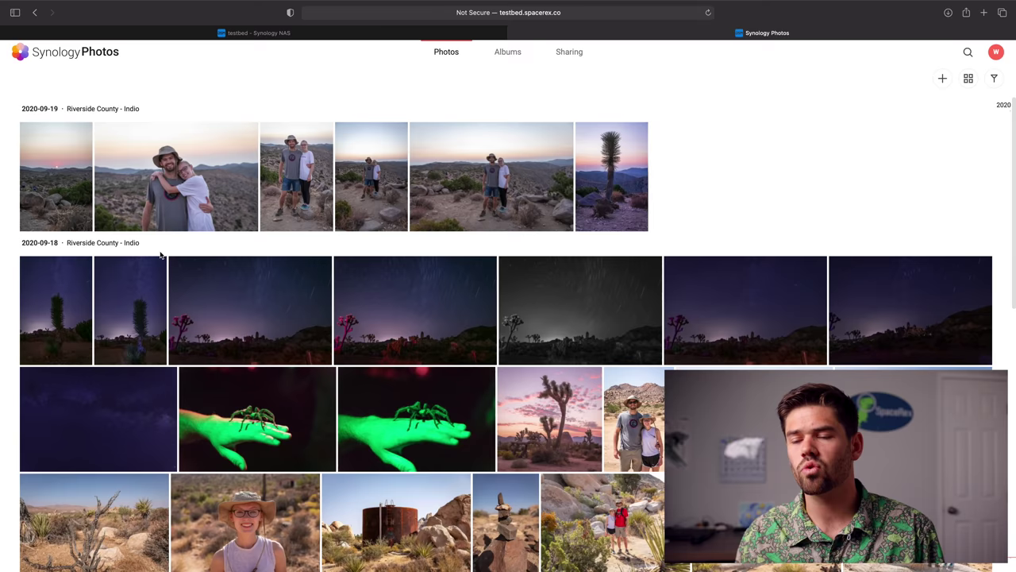
- Open Resource Monitor on the Synology NAS desktop to check the system's performance overview
click(292, 33)
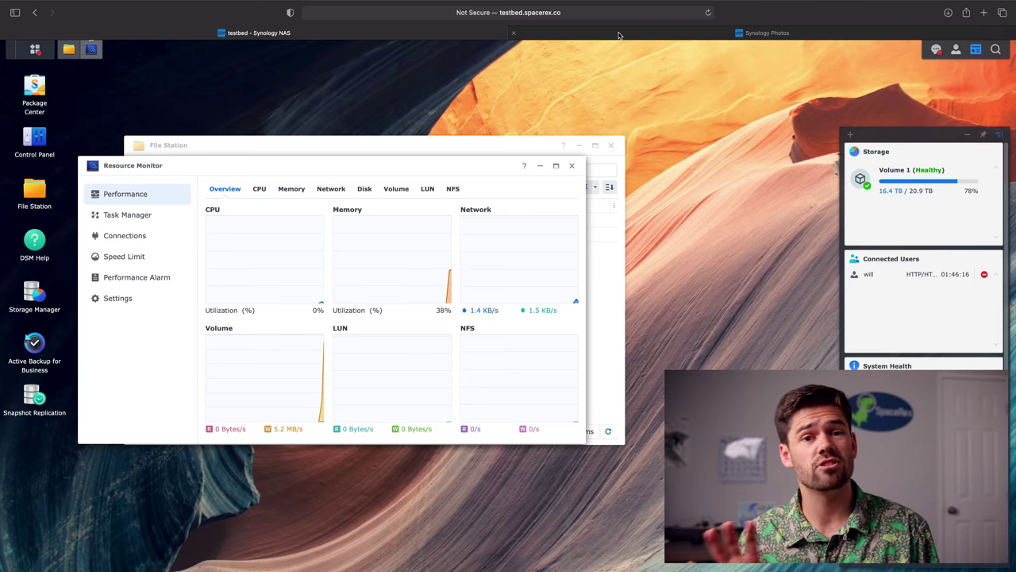
mouse_move(619, 35)
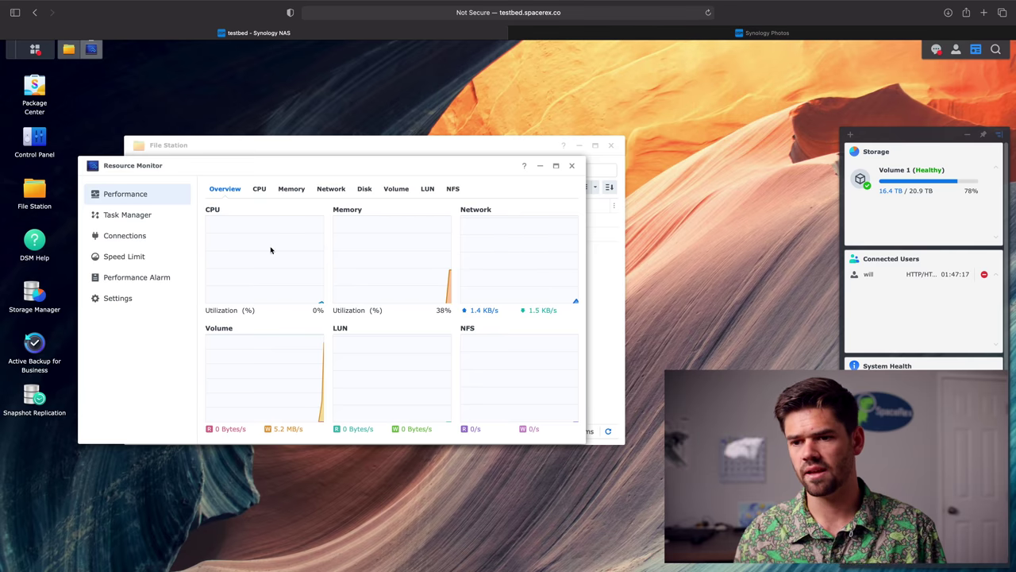
- Switch to Synology Photos, view several 2020-09-19 photos full size, and show the information of the portrait shot of the couple
click(624, 33)
click(527, 151)
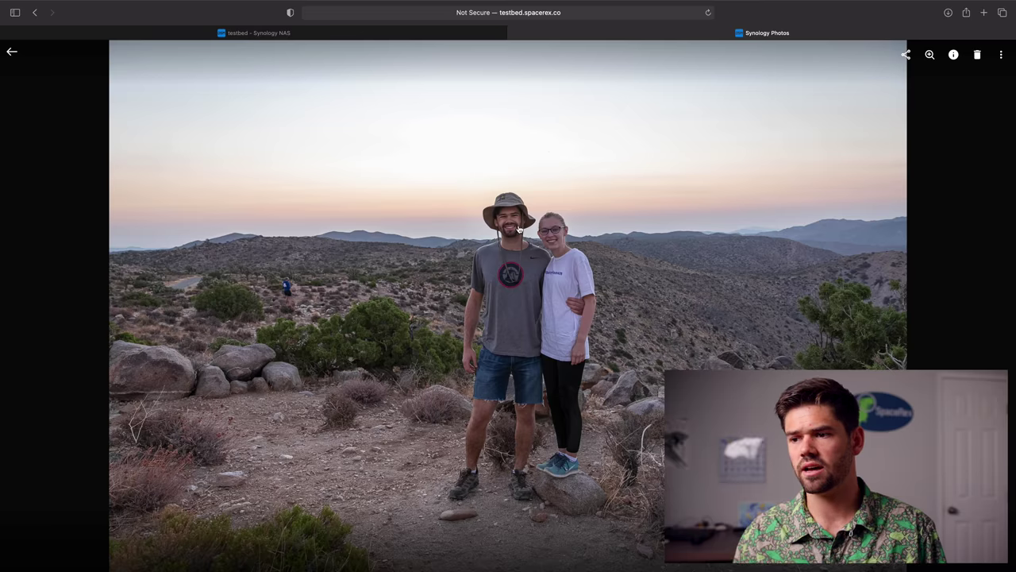
key(Right)
key(Right)
key(Left)
key(Left)
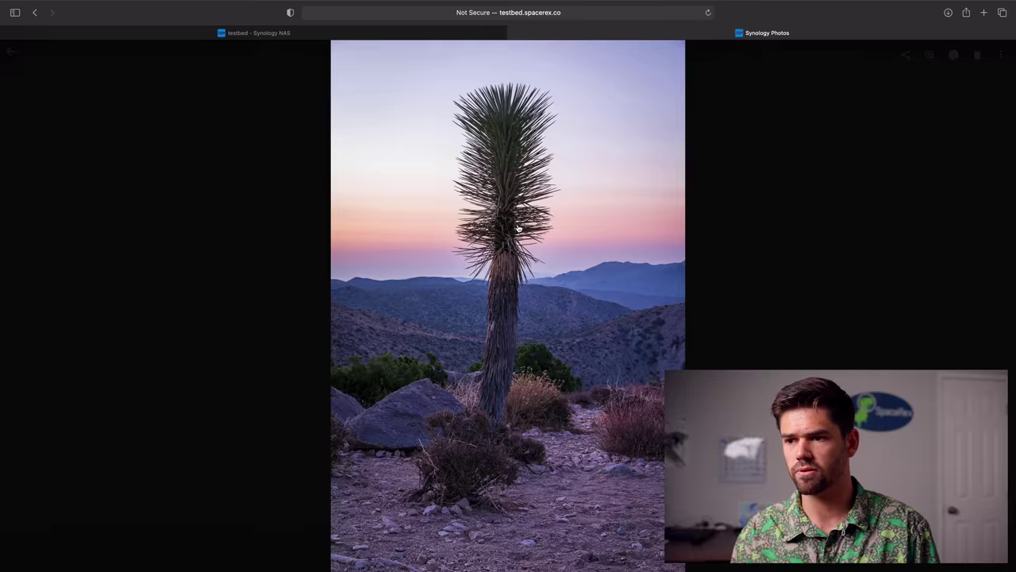
click(952, 55)
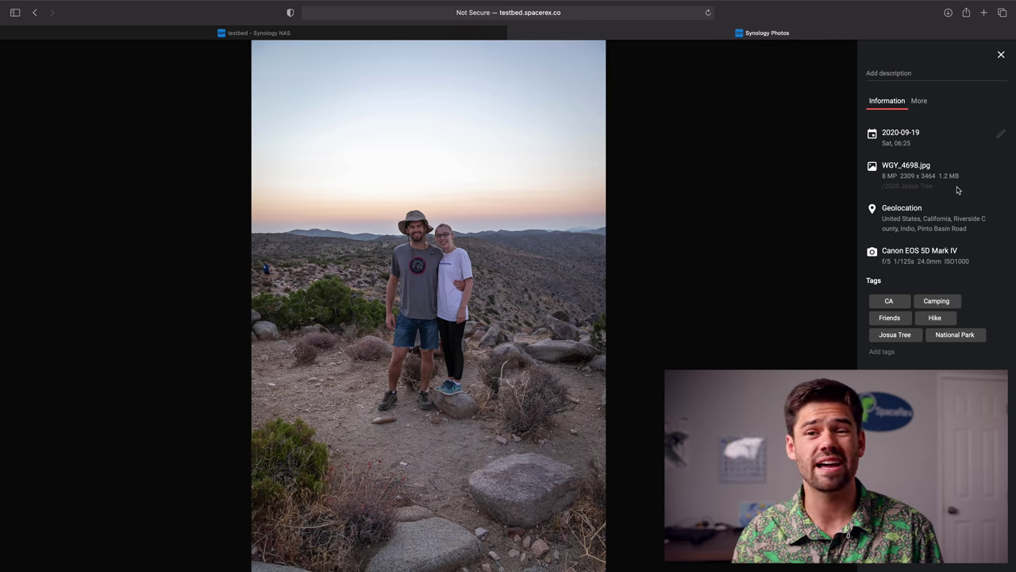
- Examine the information of neighbouring photos from 2020-09-18 and 2020-09-19, including the star trail shots, and return to the photo timeline
key(Right)
key(Right)
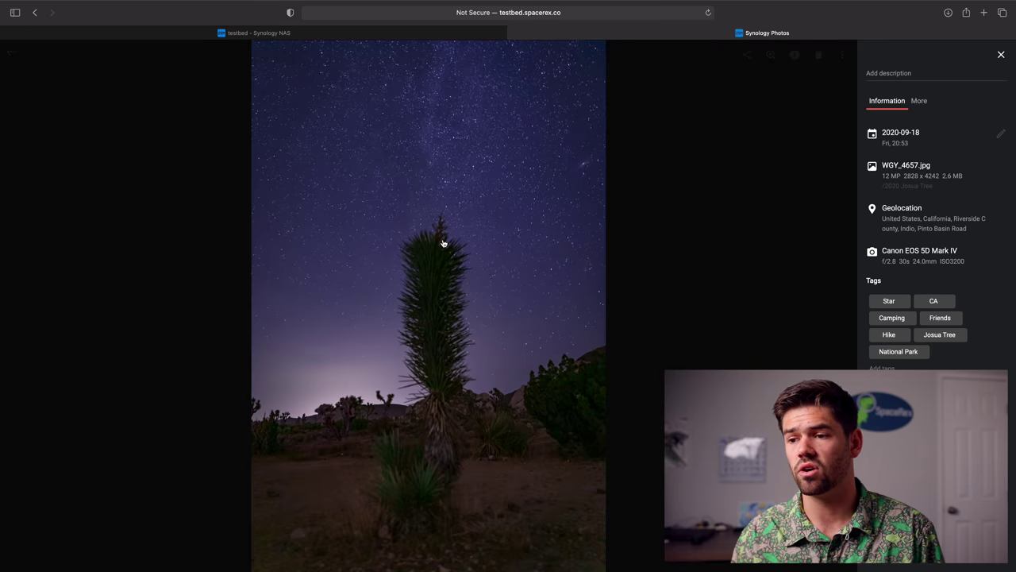
key(Right)
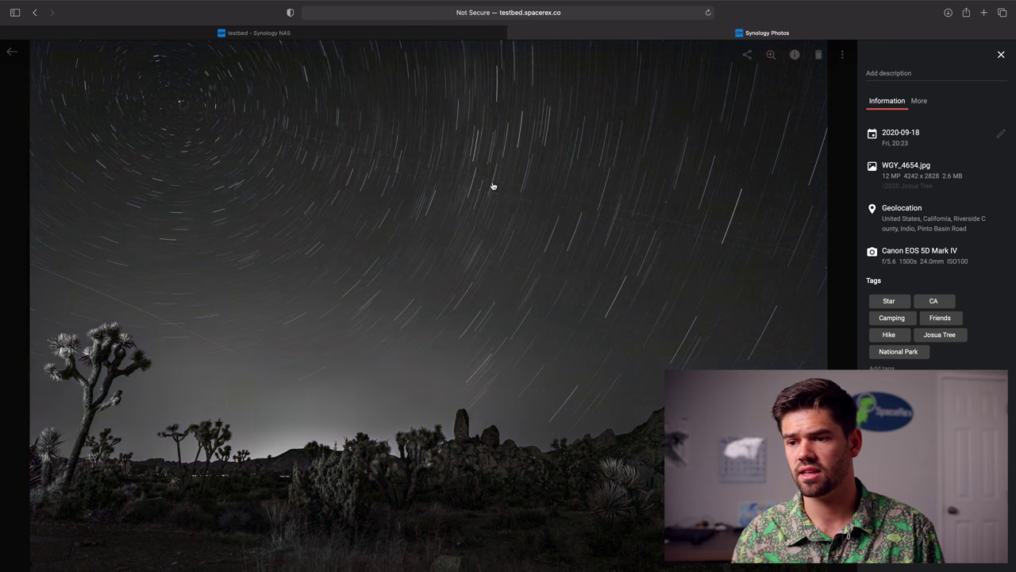
key(Left)
key(Right)
key(Left)
key(Right)
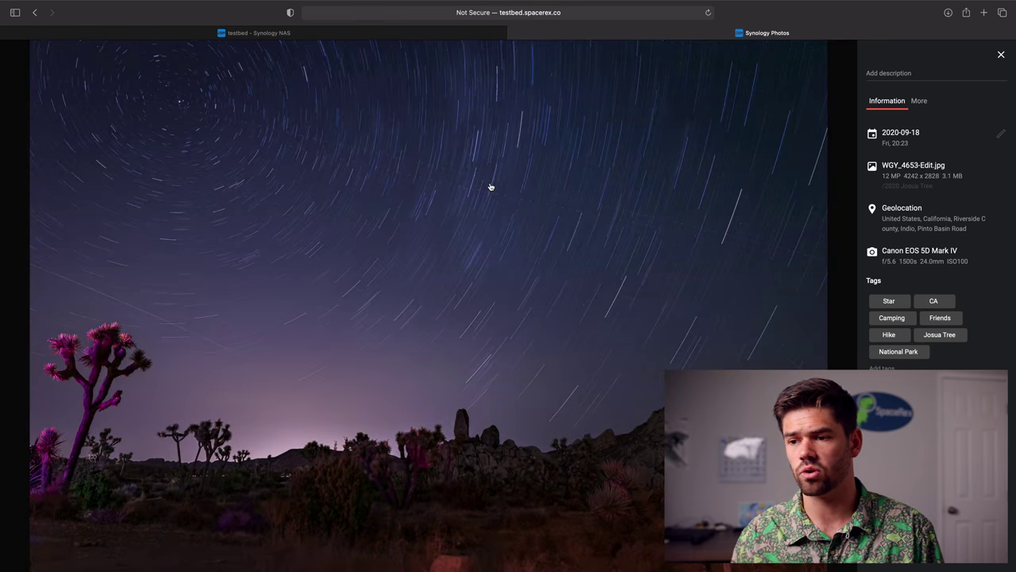
key(Left)
key(Left)
key(Left)
key(Left)
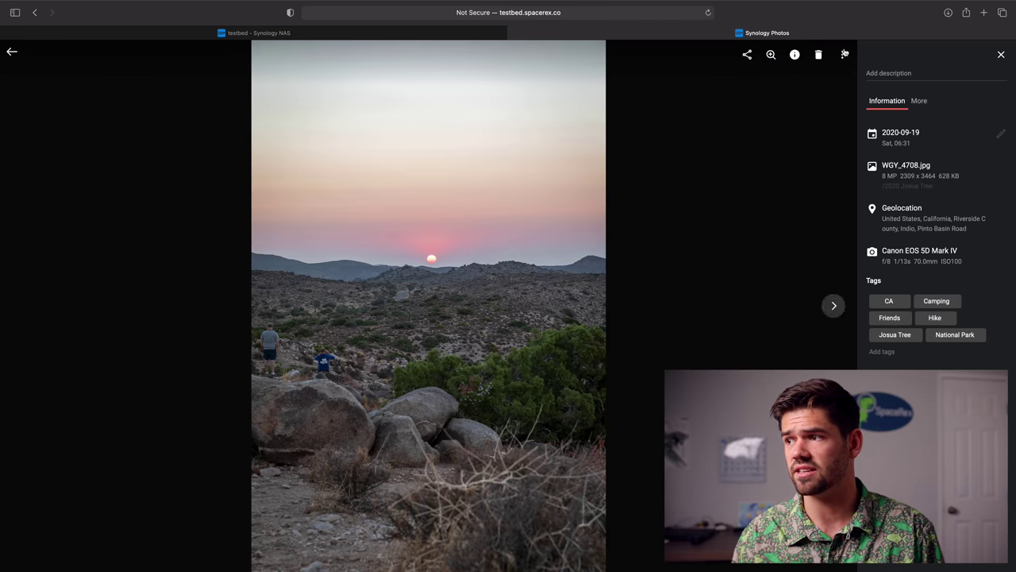
click(1001, 54)
click(14, 52)
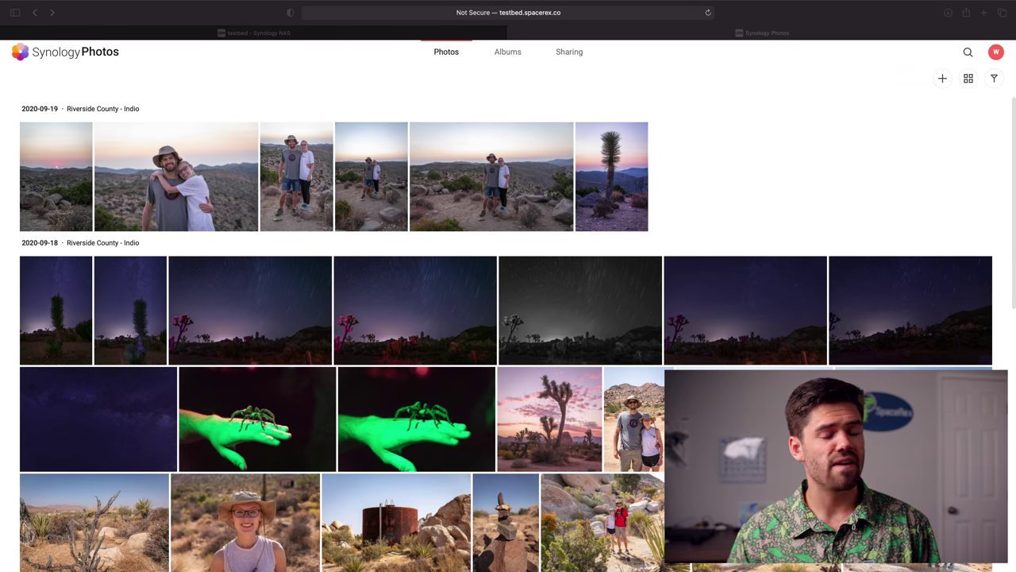
- Upload three photos to the library, view the brightest Joshua tree night shot from 2020-09-17 full size, and return to the timeline
drag(508, 48, 513, 292)
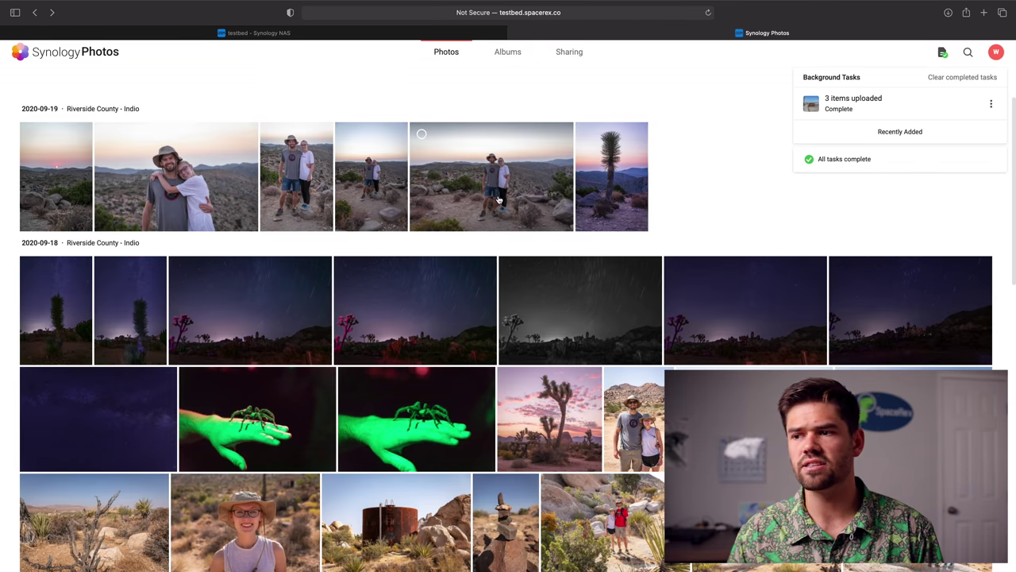
scroll(612, 205, down, 10)
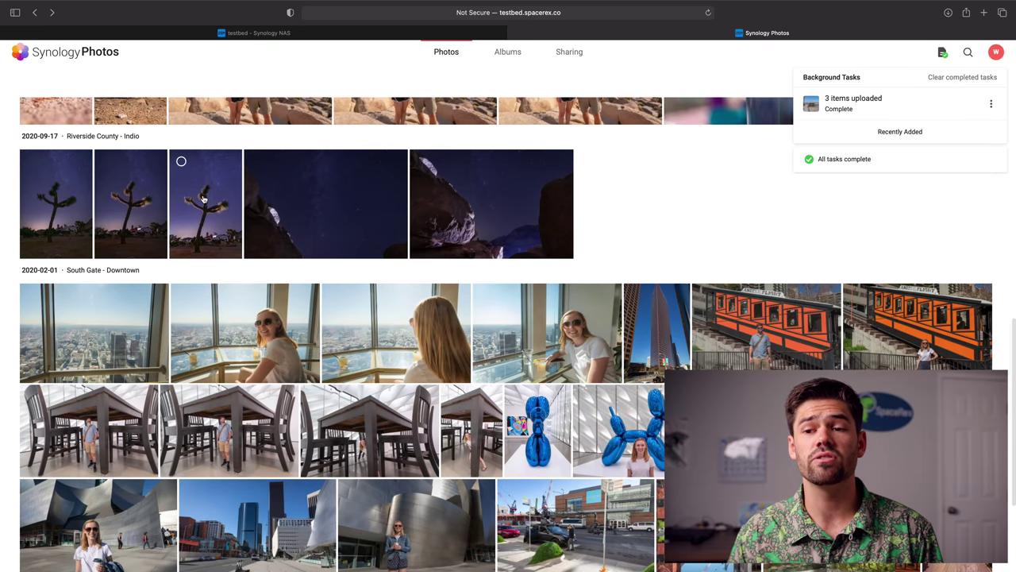
click(205, 200)
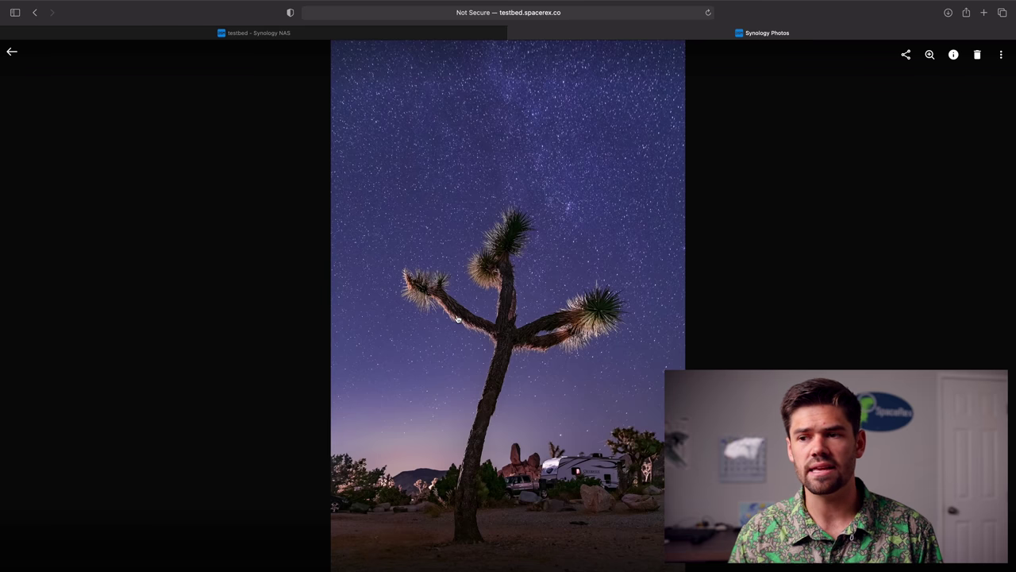
click(9, 58)
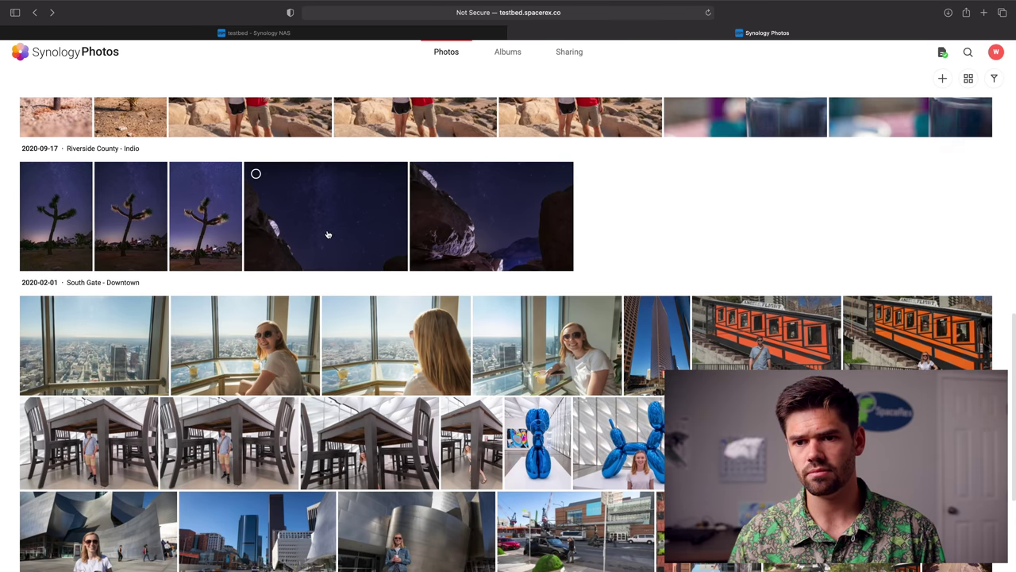
- Switch to the Synology NAS desktop and open home/Photos/PhotoLibrary in a new File Station window
click(314, 35)
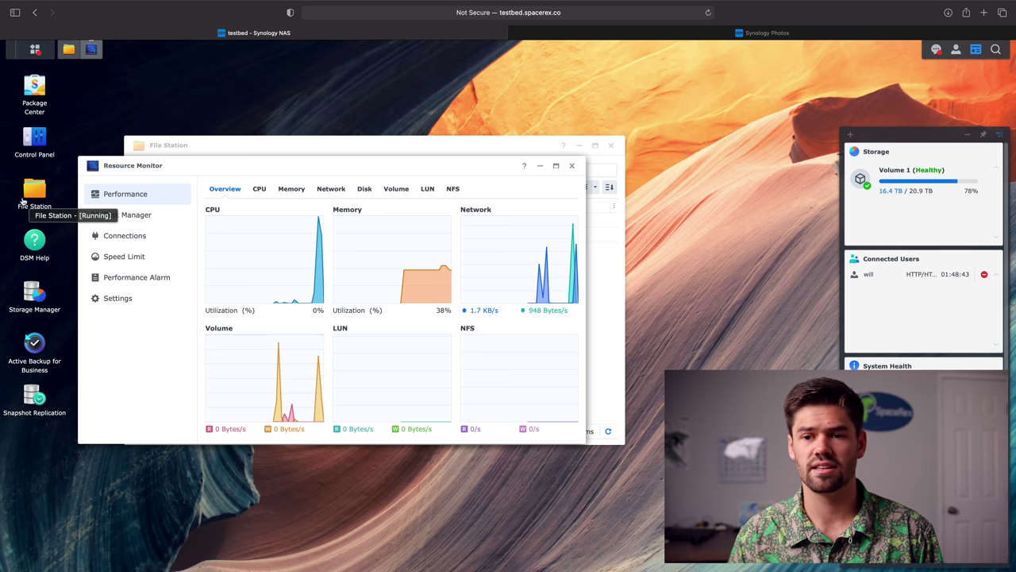
click(24, 201)
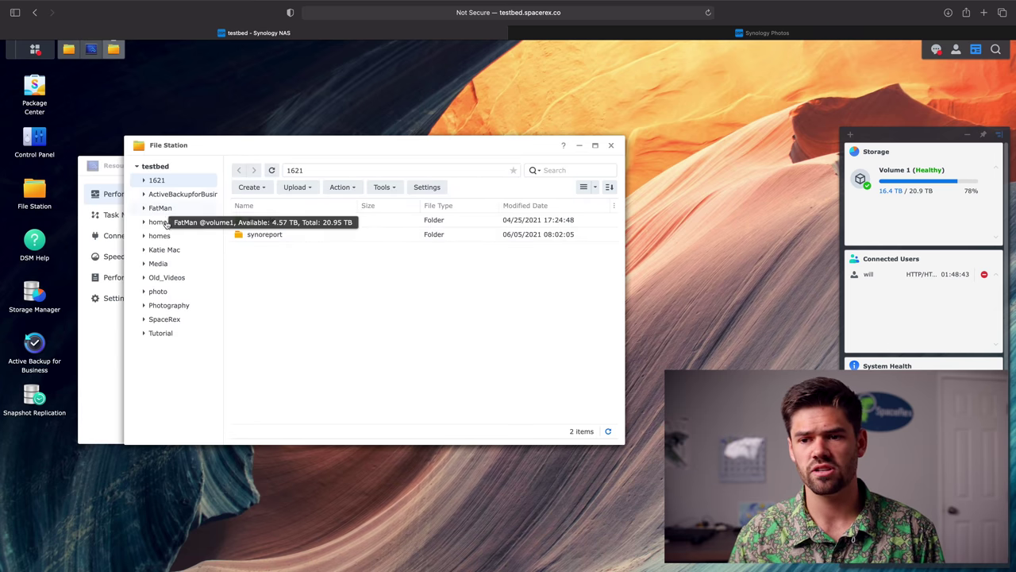
click(163, 223)
double_click(286, 222)
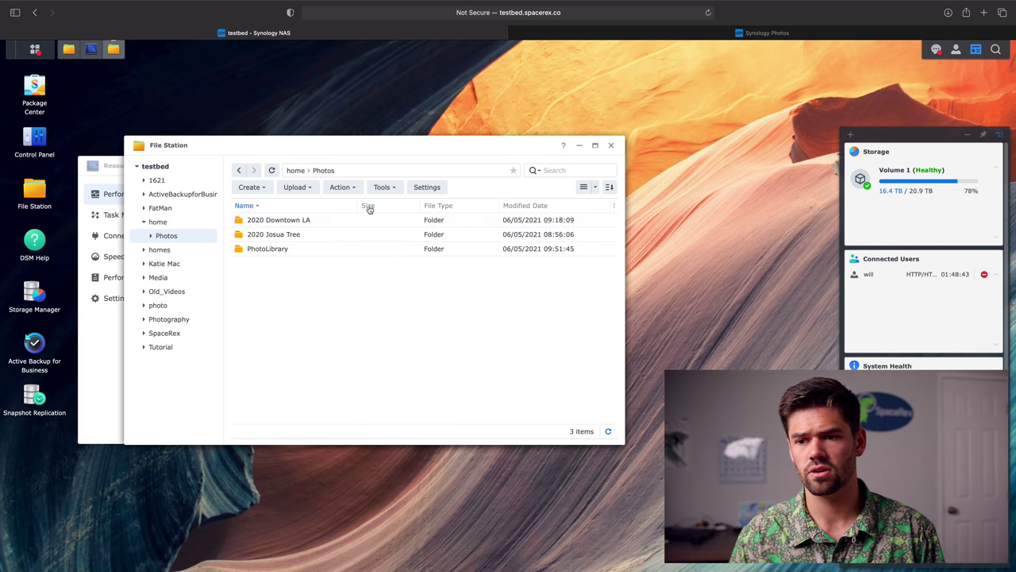
double_click(264, 249)
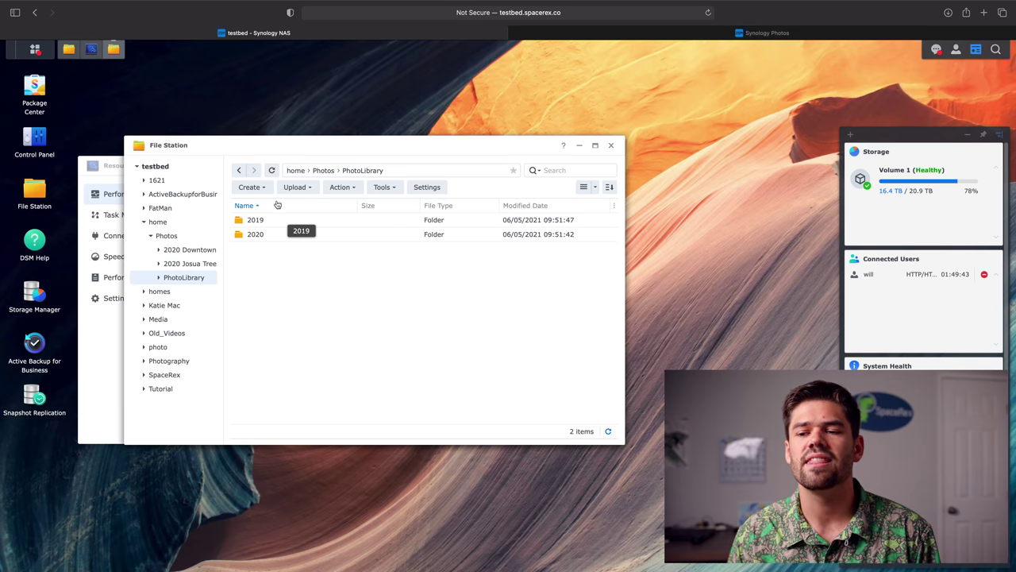
- Examine how the uploaded photos are sorted into year and month folders by opening 2020/09 inside PhotoLibrary
click(267, 237)
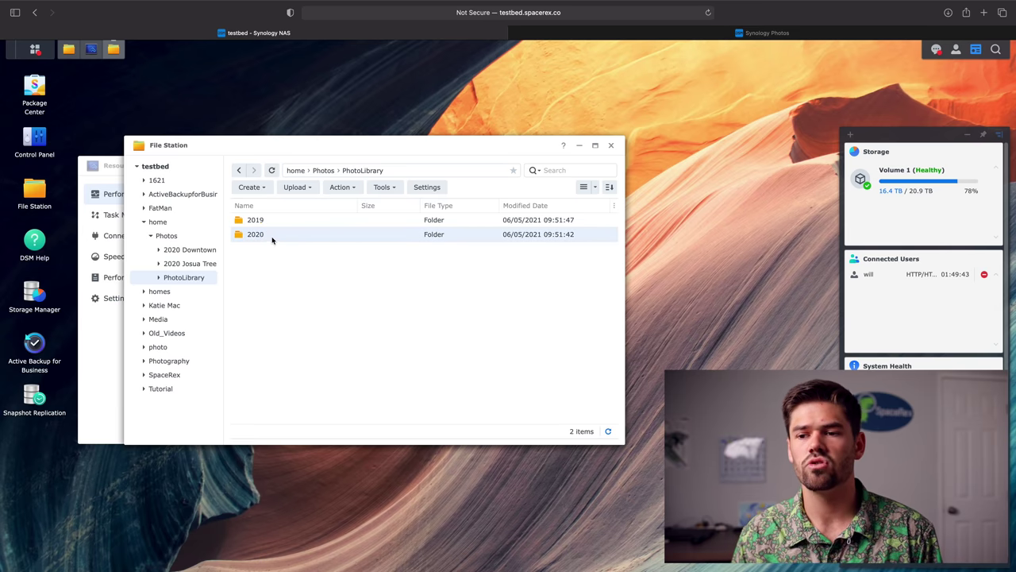
double_click(271, 237)
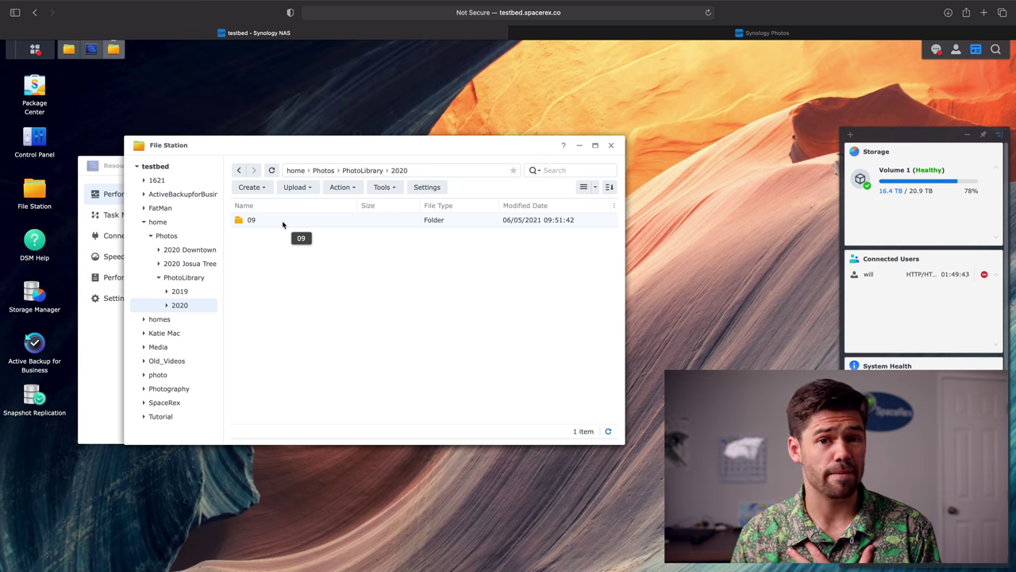
double_click(283, 223)
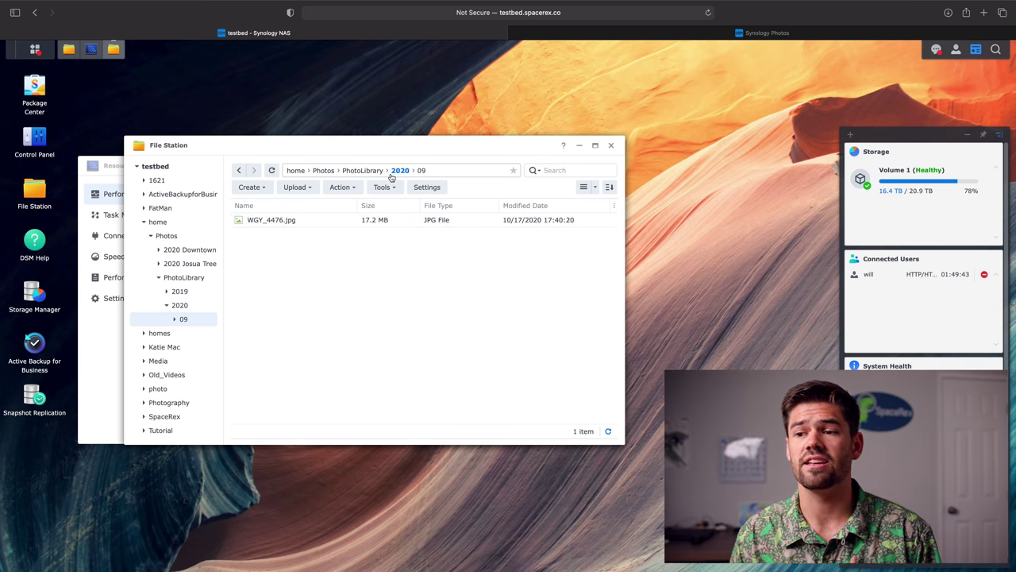
click(366, 178)
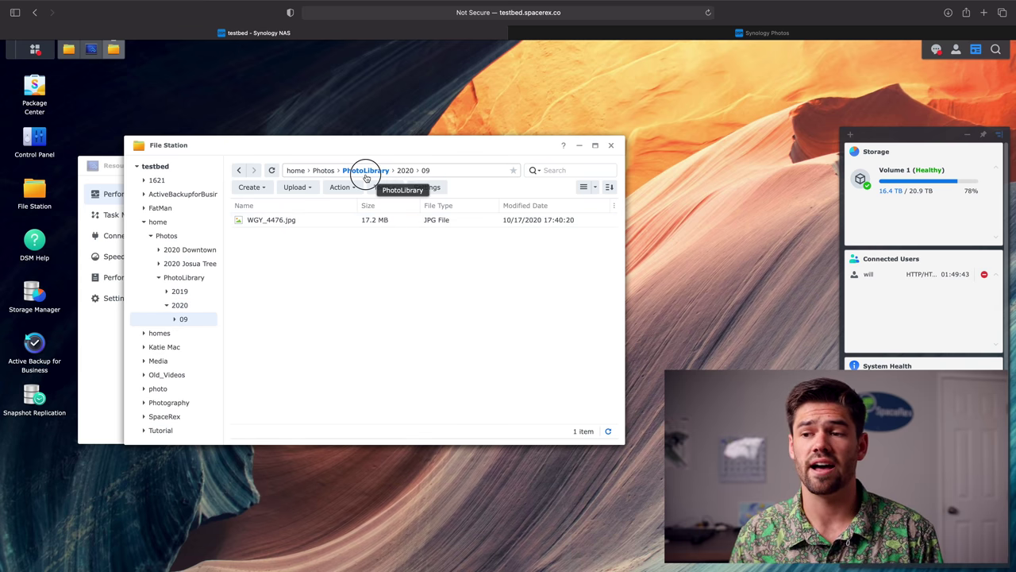
double_click(283, 236)
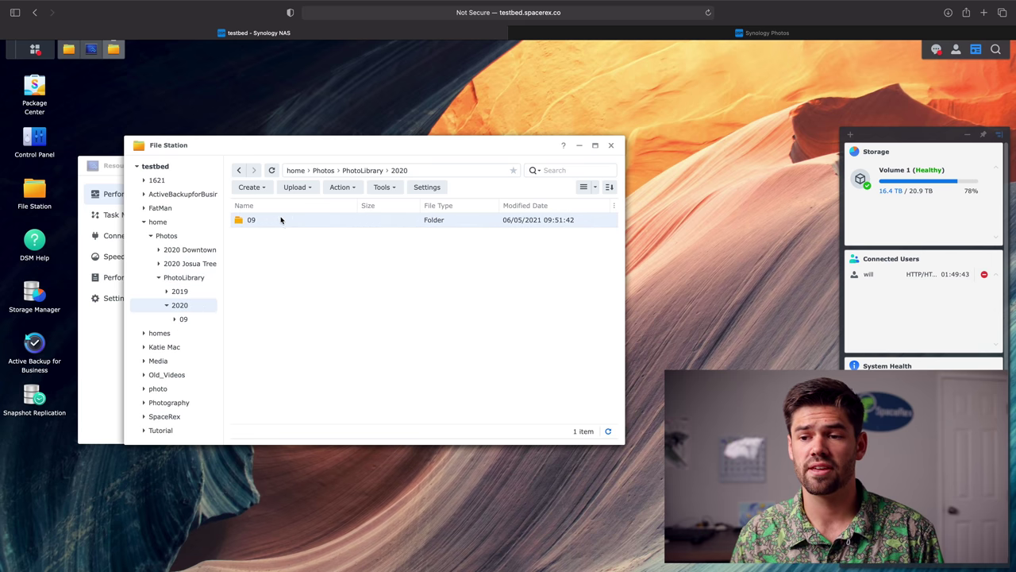
double_click(280, 220)
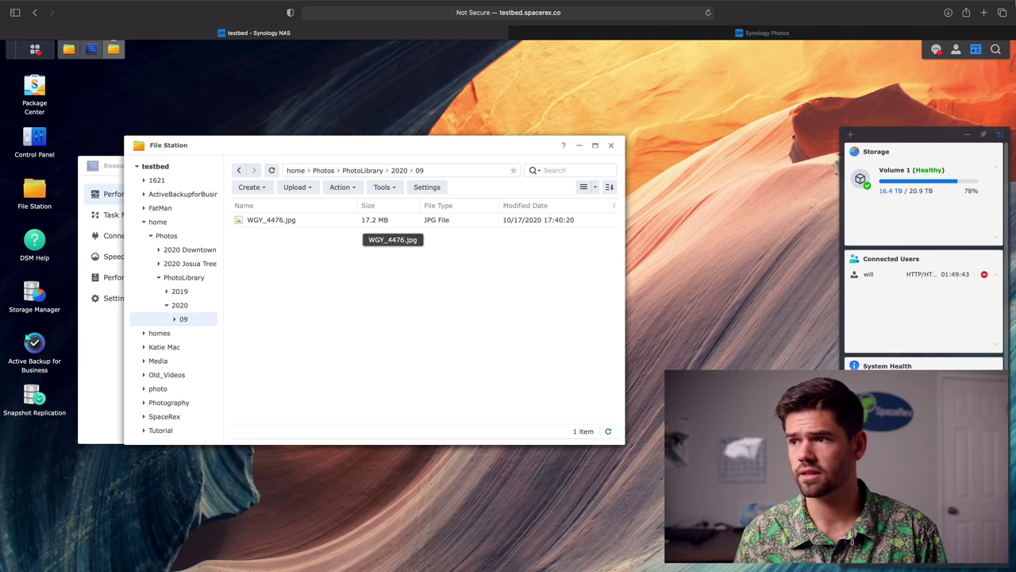
- Switch to Synology Photos and look through the timeline from the 2019 photos to the newest September 2020 ones
click(673, 33)
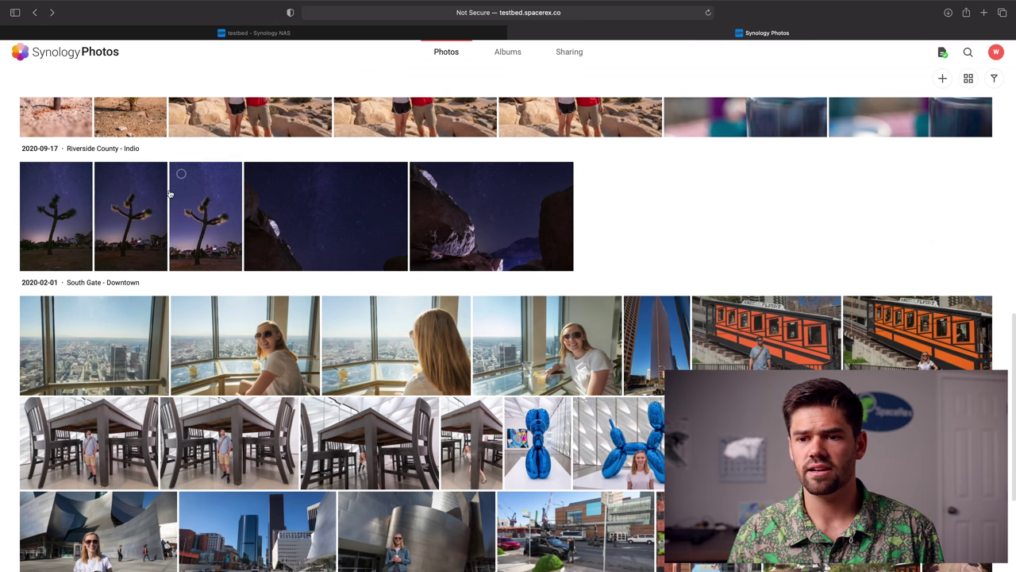
scroll(423, 166, up, 5)
scroll(421, 163, down, 10)
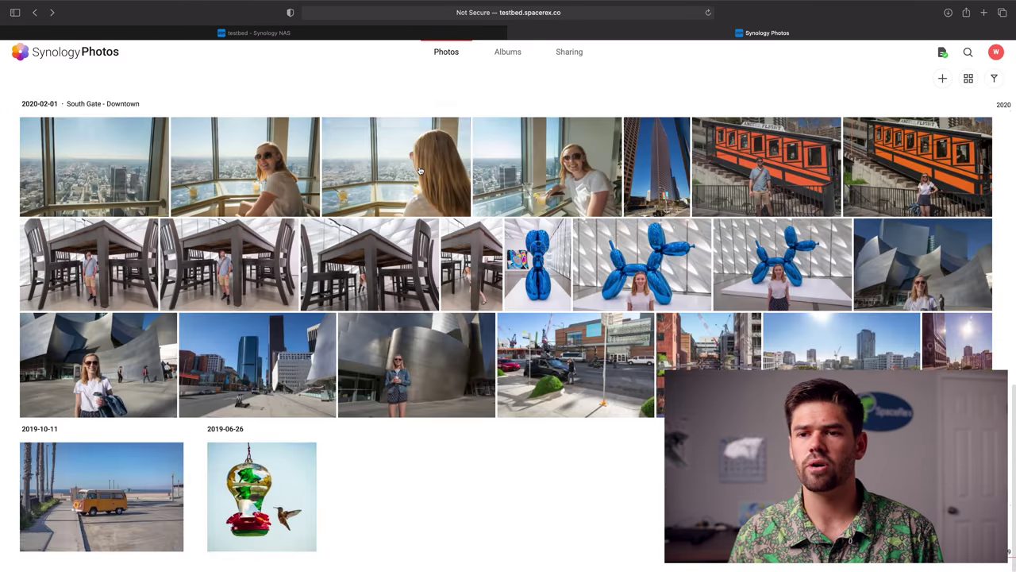
scroll(416, 157, up, 10)
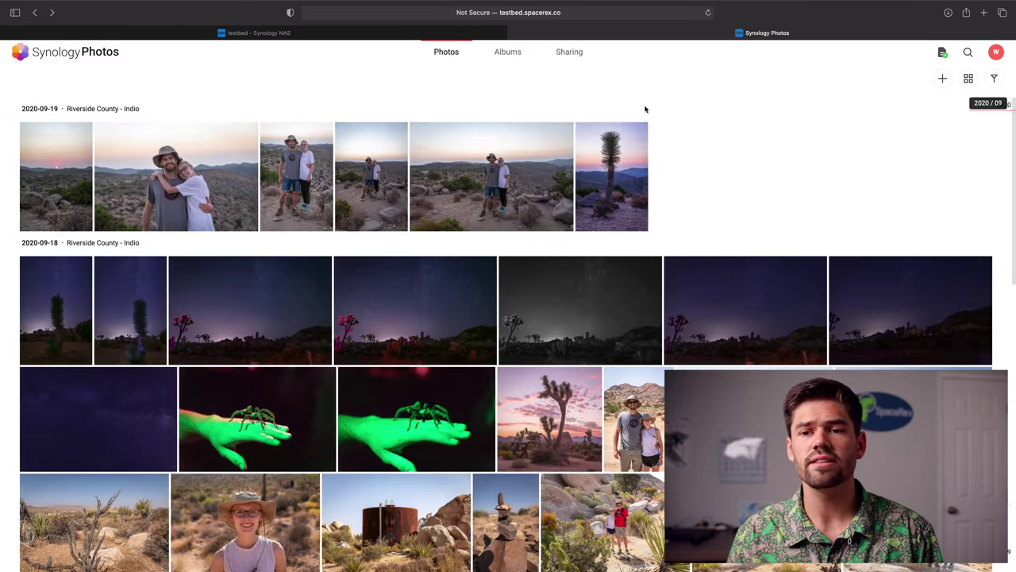
scroll(352, 275, down, 5)
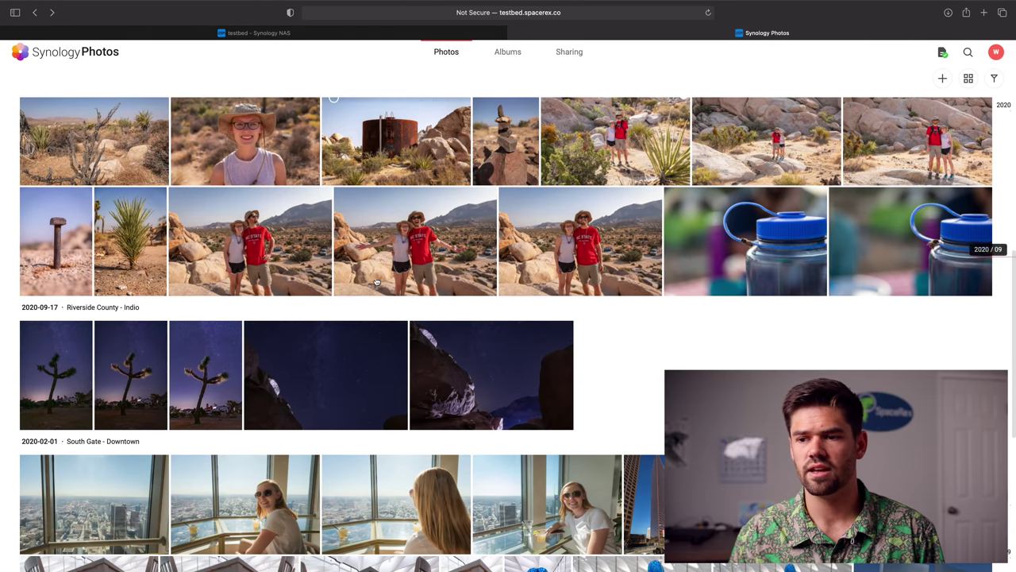
- View the photo of the couple with outstretched arms full size, open its sharing settings, and check the invitee permission options
click(432, 220)
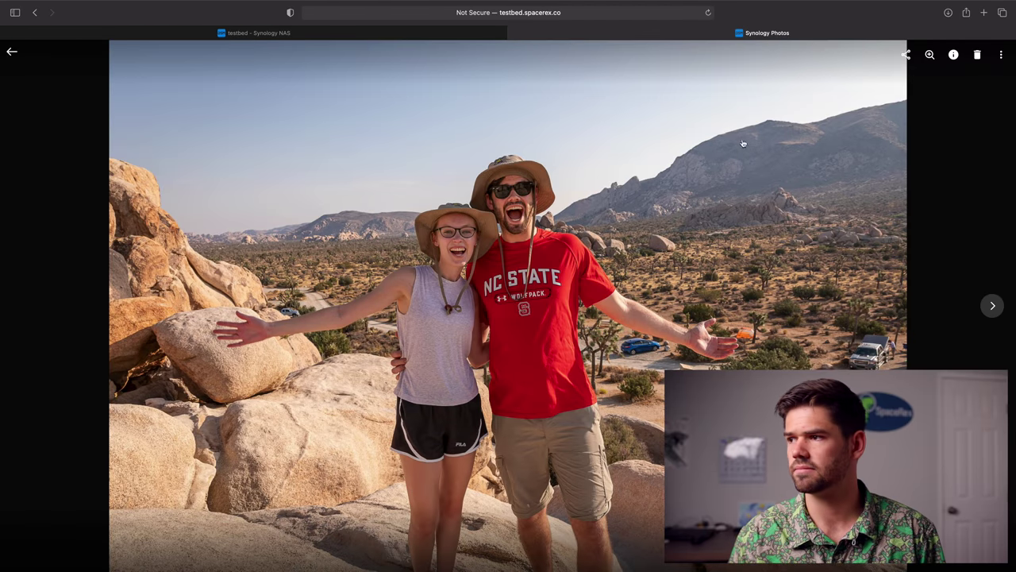
click(906, 54)
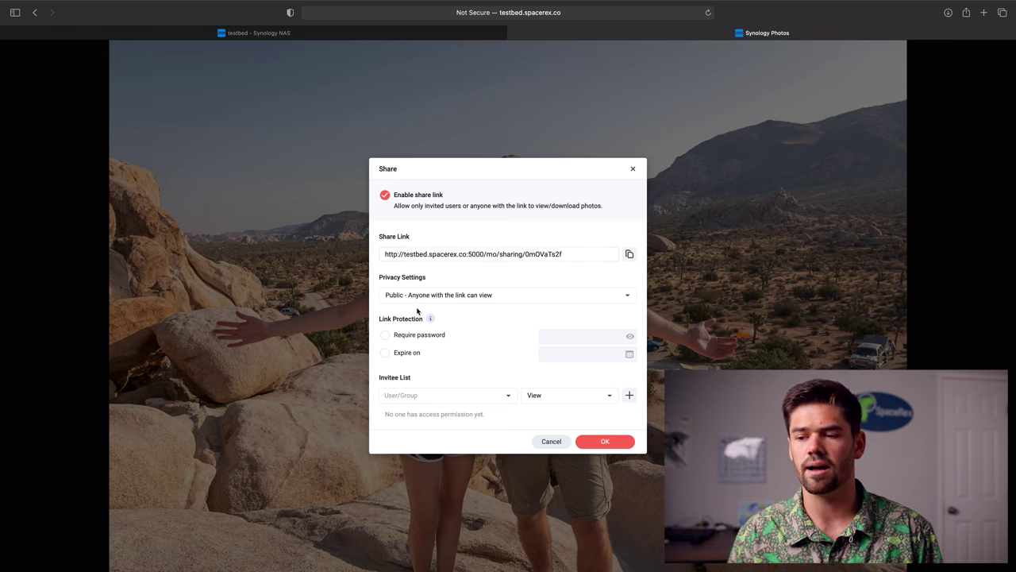
click(500, 391)
click(508, 374)
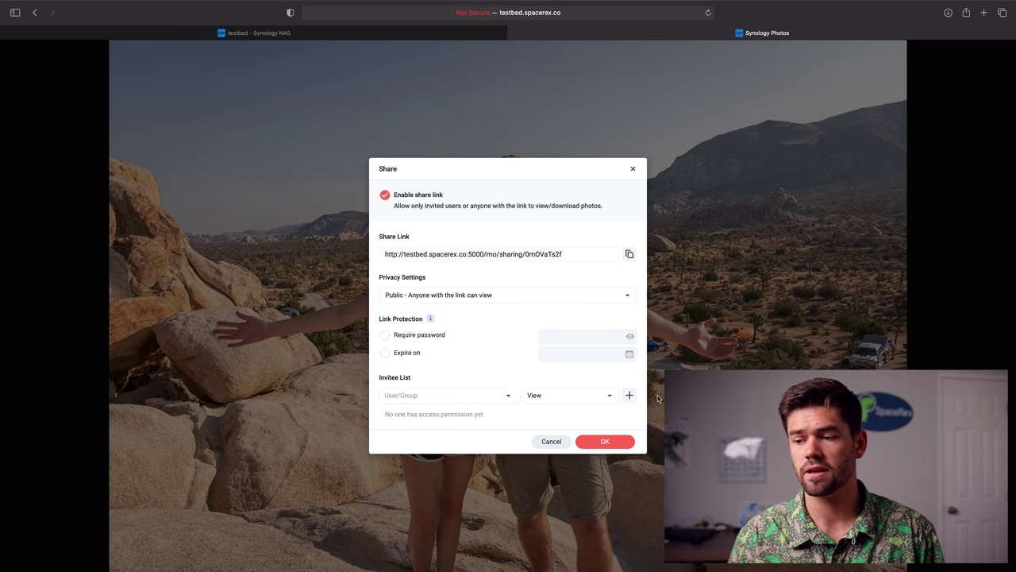
click(609, 396)
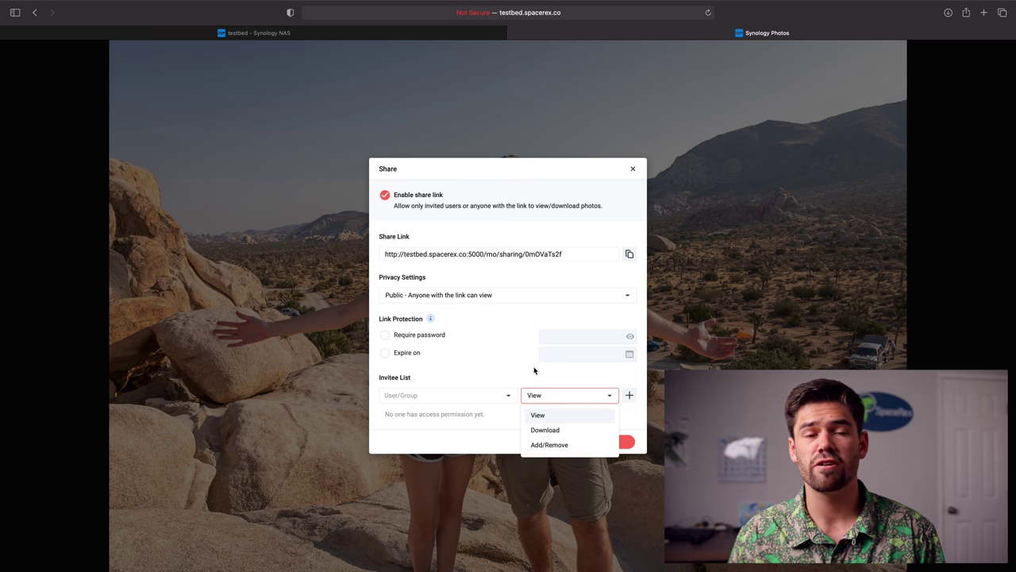
click(516, 316)
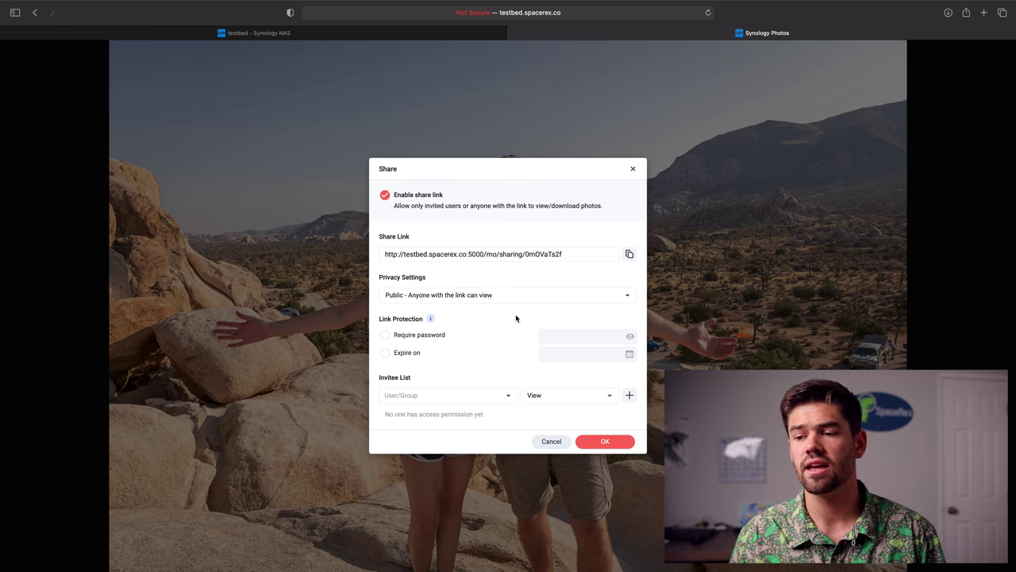
- Try the privacy setting "Private - Only invitees can access" with the administrators group as invitee, then leave the sharing settings without saving
click(447, 296)
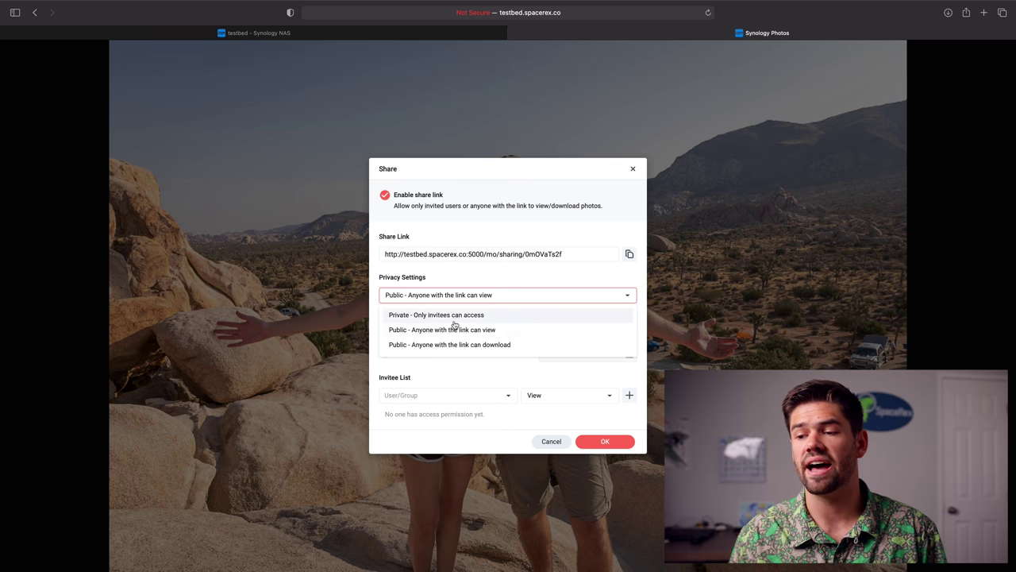
click(439, 315)
click(514, 397)
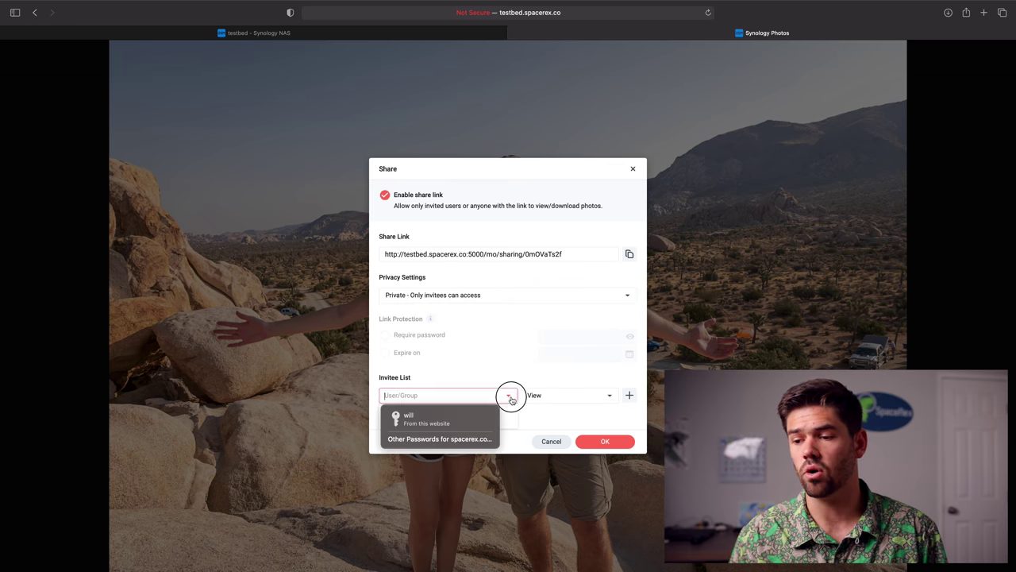
click(437, 407)
click(437, 397)
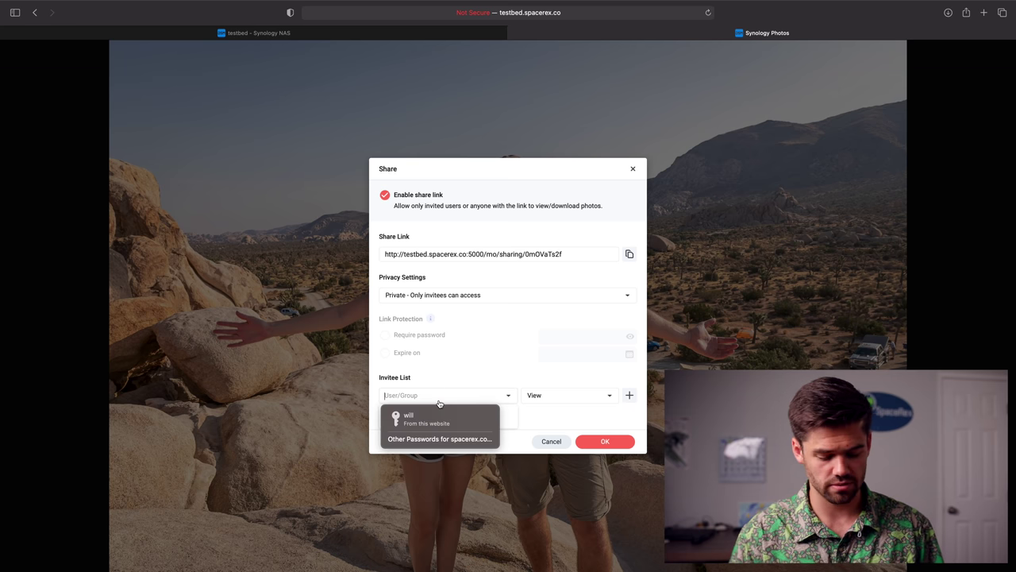
text(administrators)
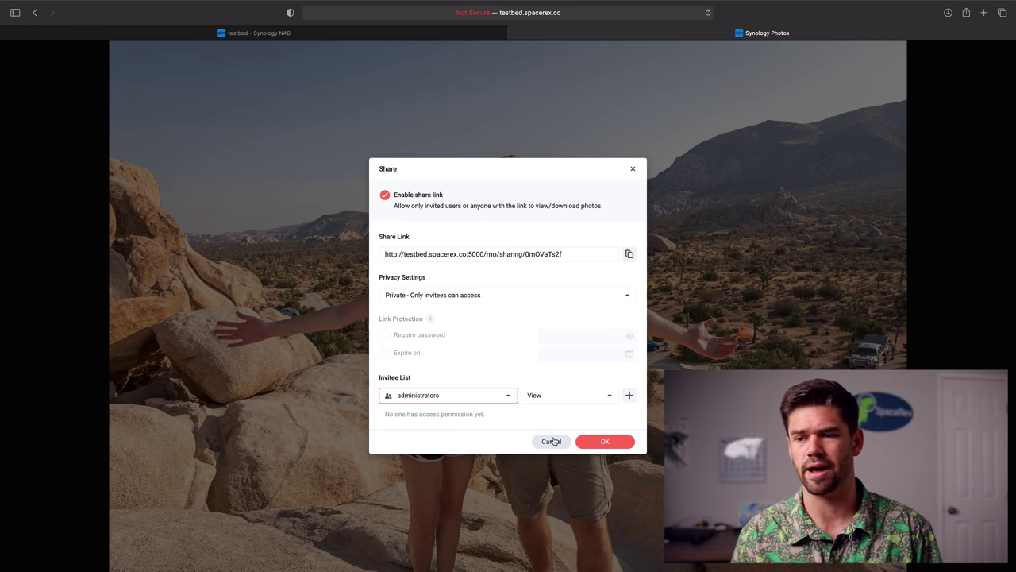
click(553, 441)
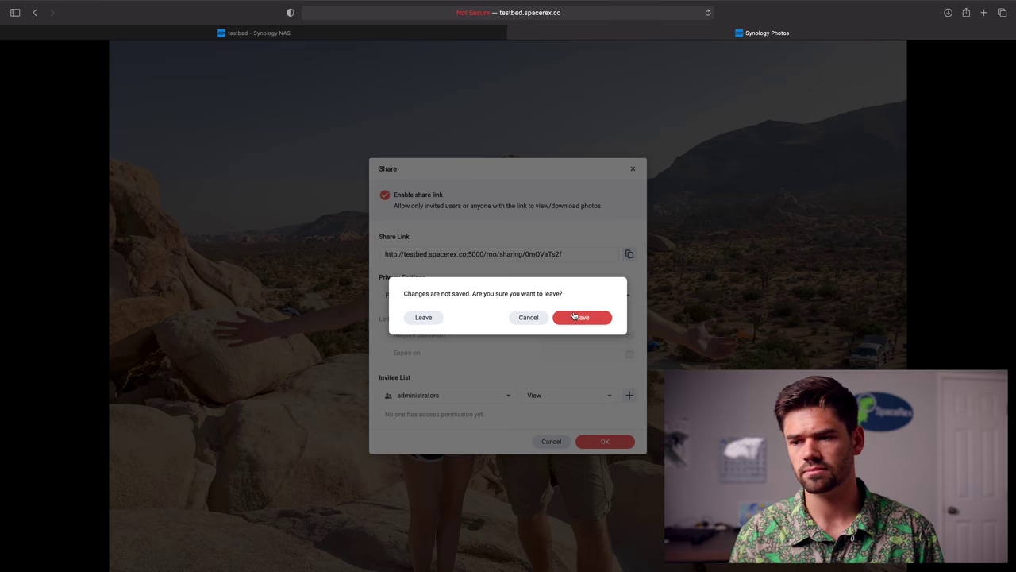
click(573, 317)
click(634, 170)
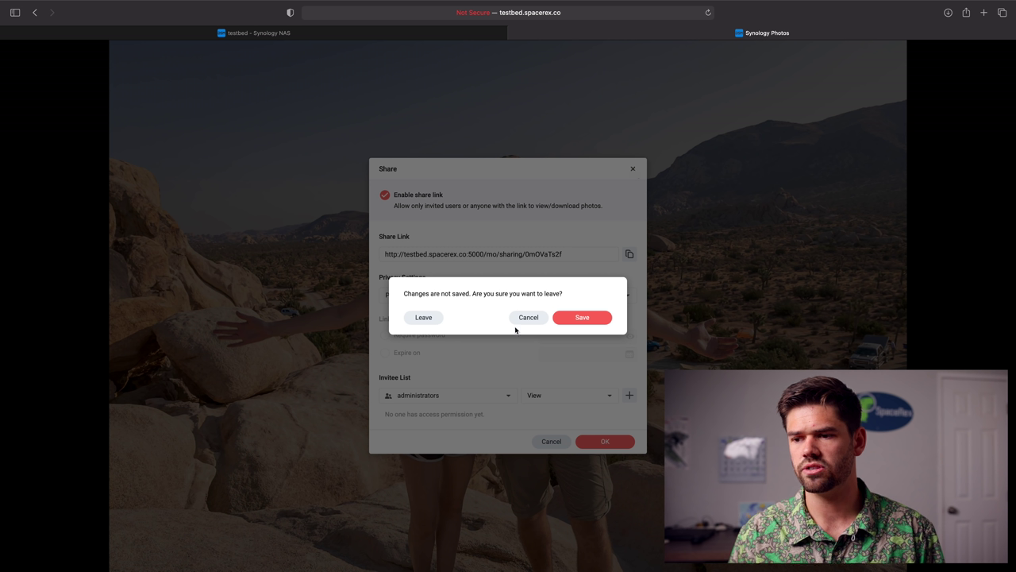
click(421, 317)
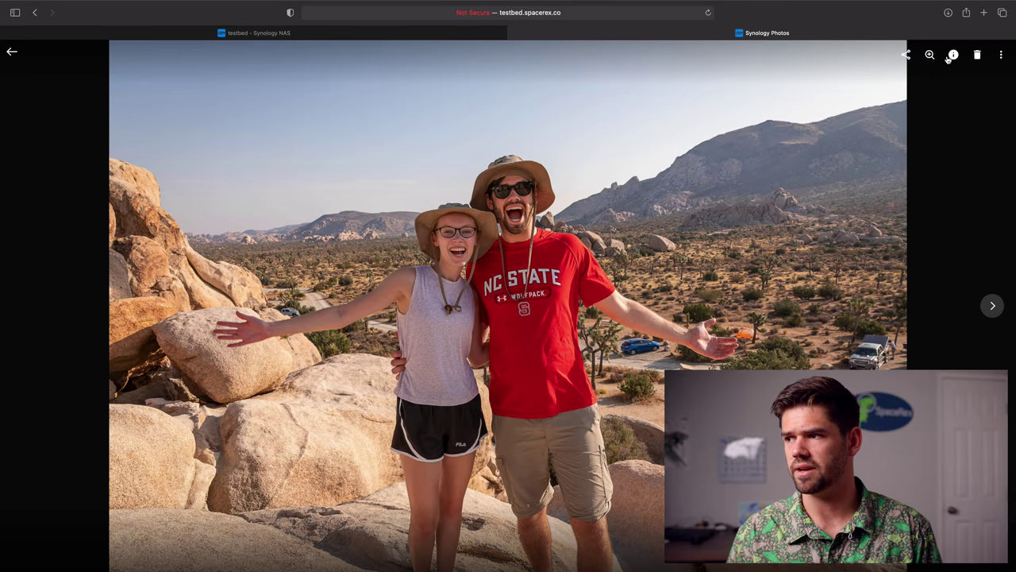
- Zoom in on the photo of the couple to 156% and look across its details from one side to the other
mouse_move(935, 67)
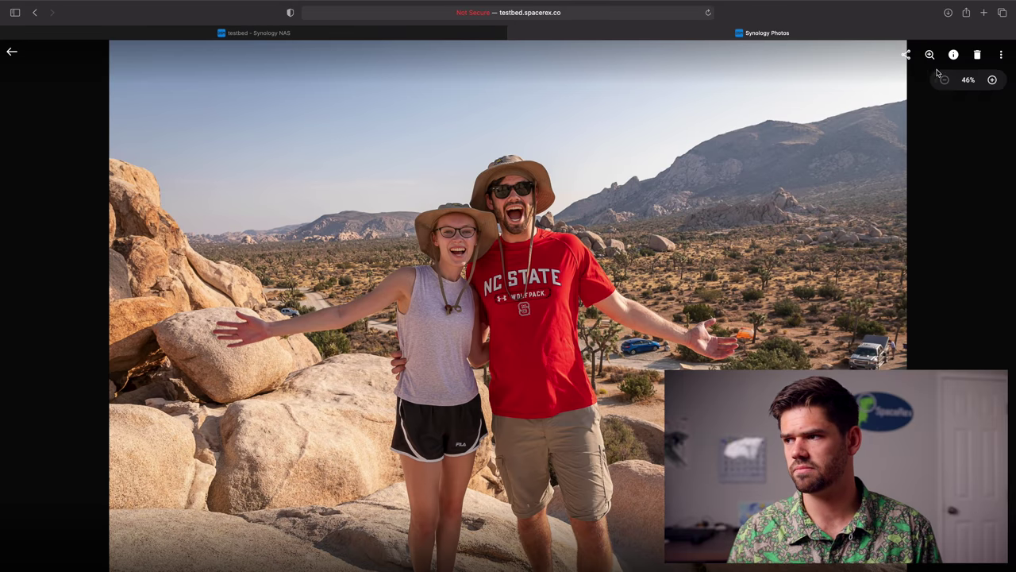
click(992, 80)
scroll(457, 261, right, 10)
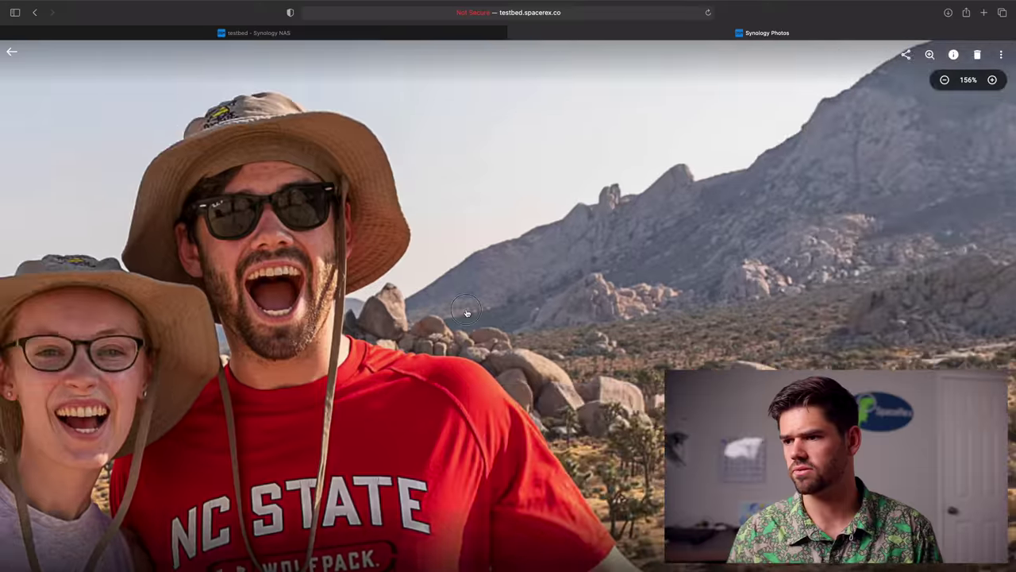
scroll(457, 261, left, 15)
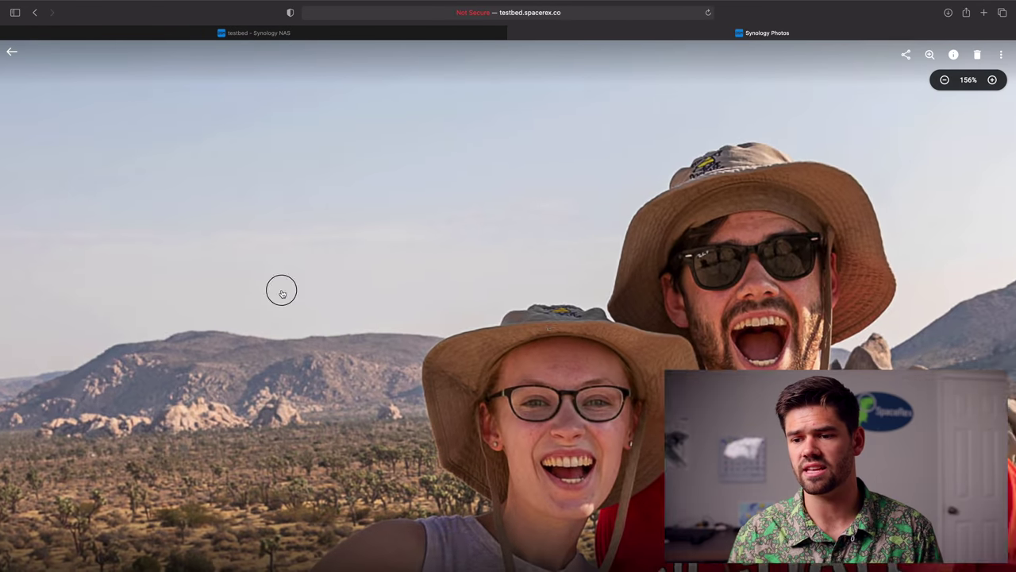
drag(282, 293, 574, 265)
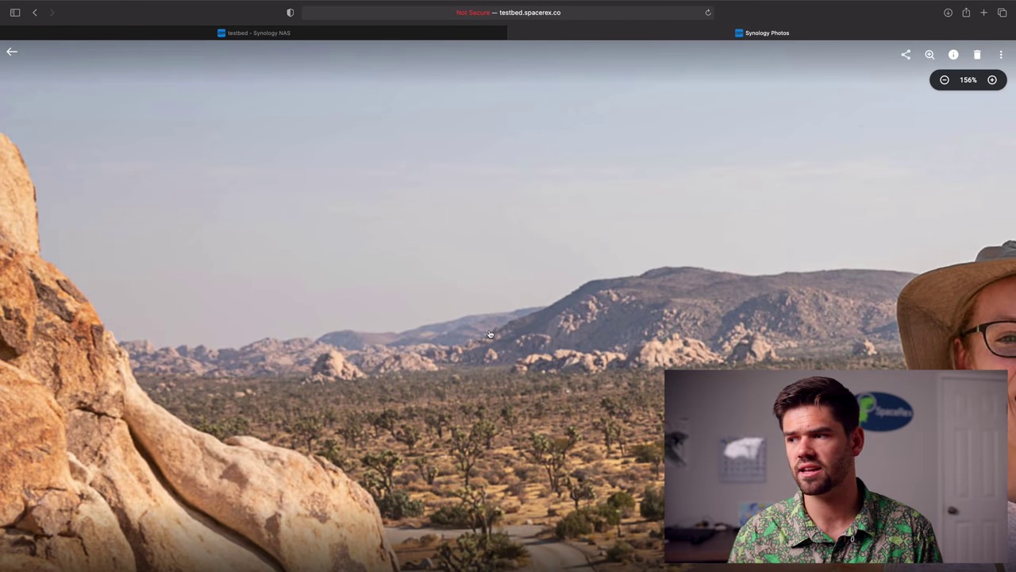
- Examine the photo's information and its additional metadata list, and close the details
click(954, 54)
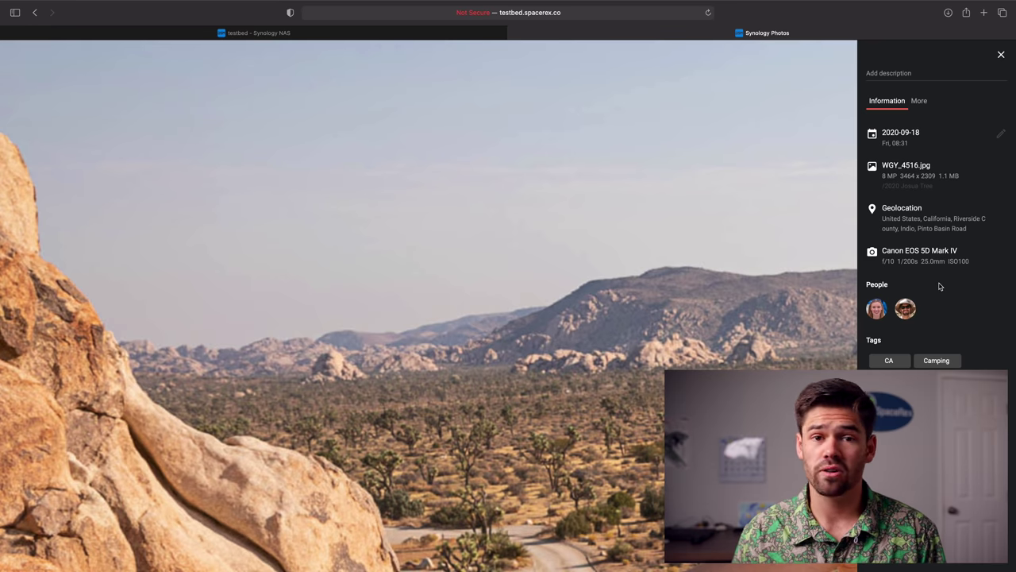
click(920, 101)
scroll(945, 213, down, 2)
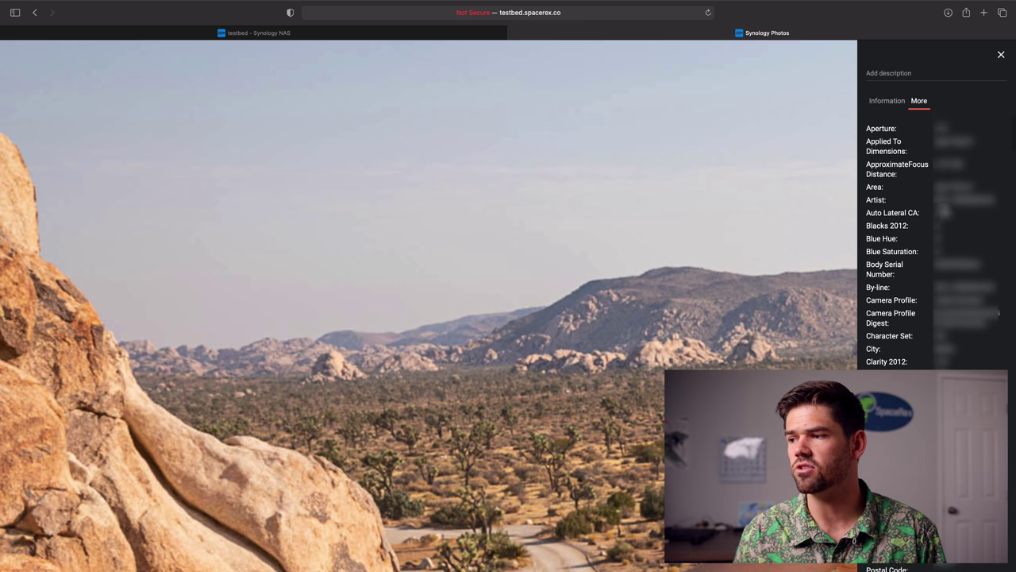
scroll(937, 238, down, 20)
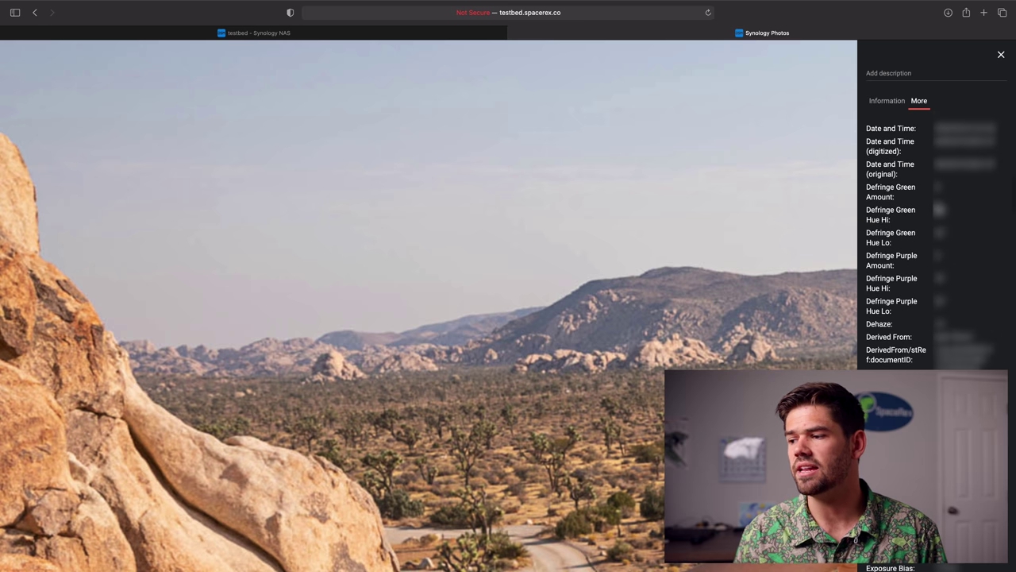
scroll(933, 244, down, 10)
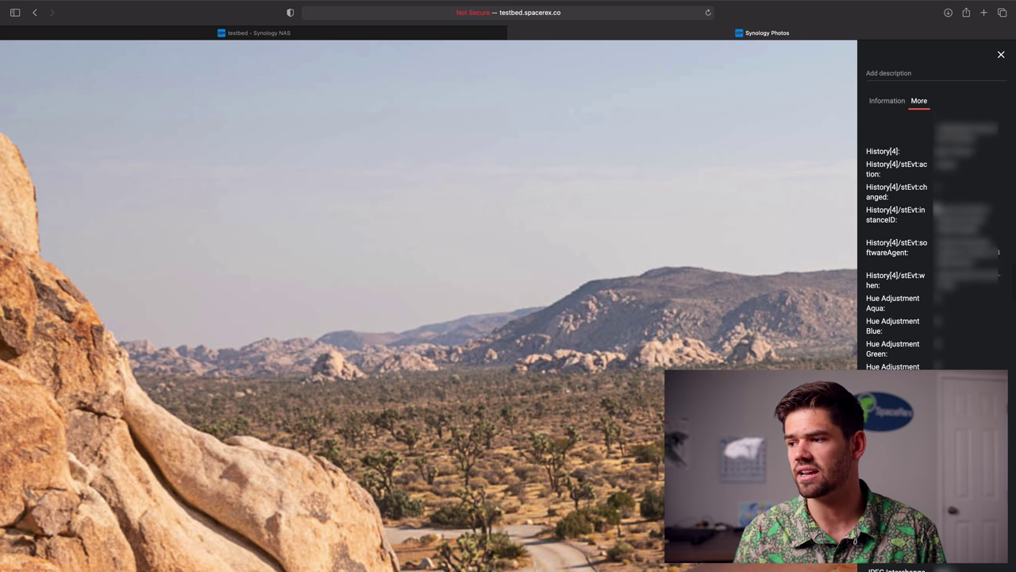
scroll(933, 238, down, 10)
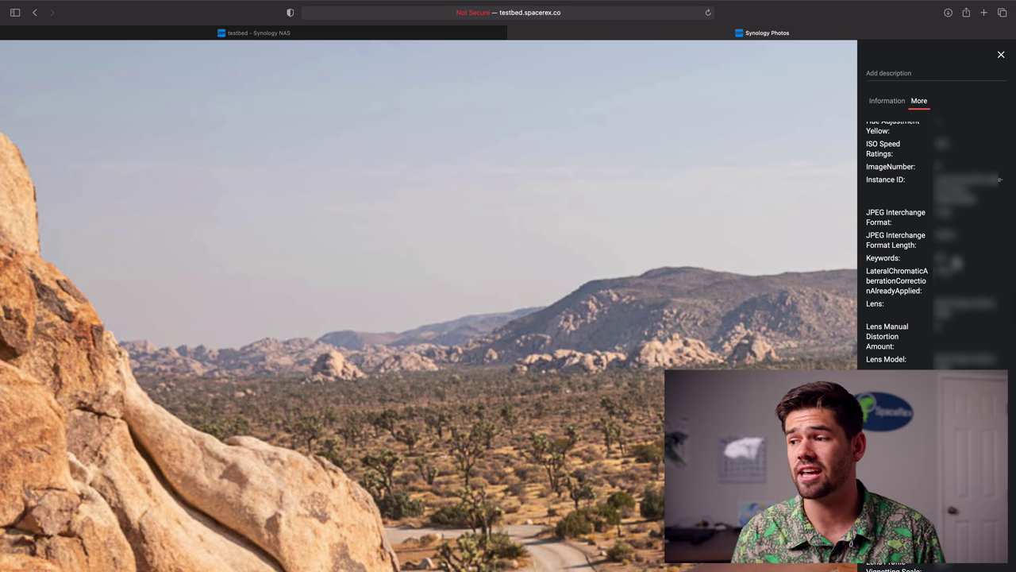
click(888, 100)
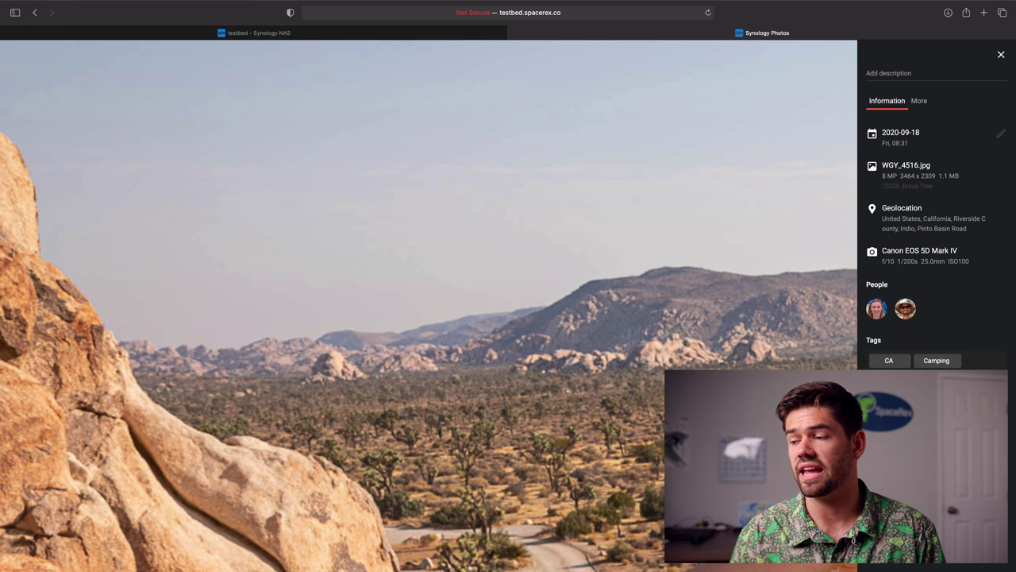
click(1002, 54)
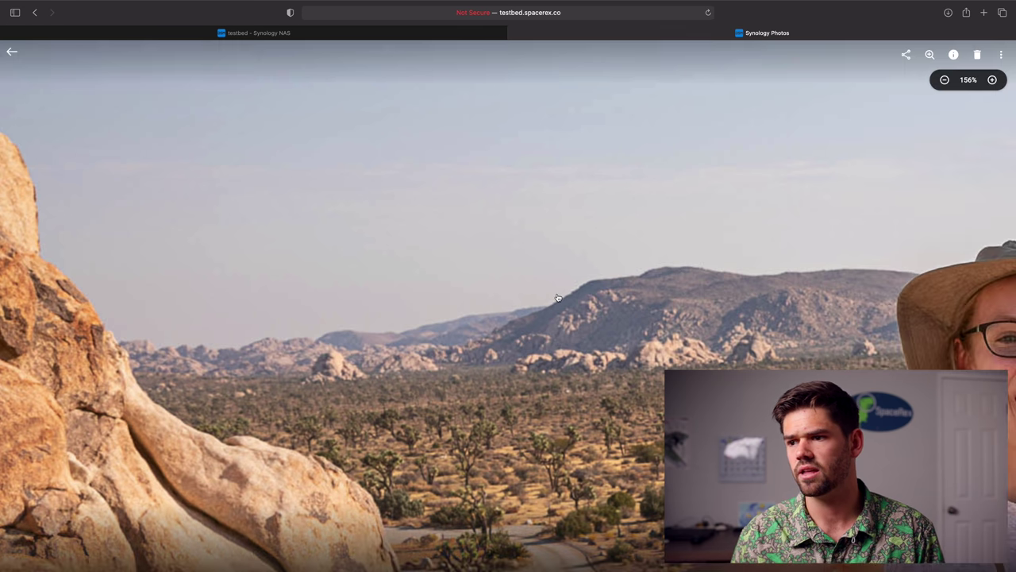
- Zoom the photo back out to fit and return to the photo timeline in a full-screen window
click(944, 80)
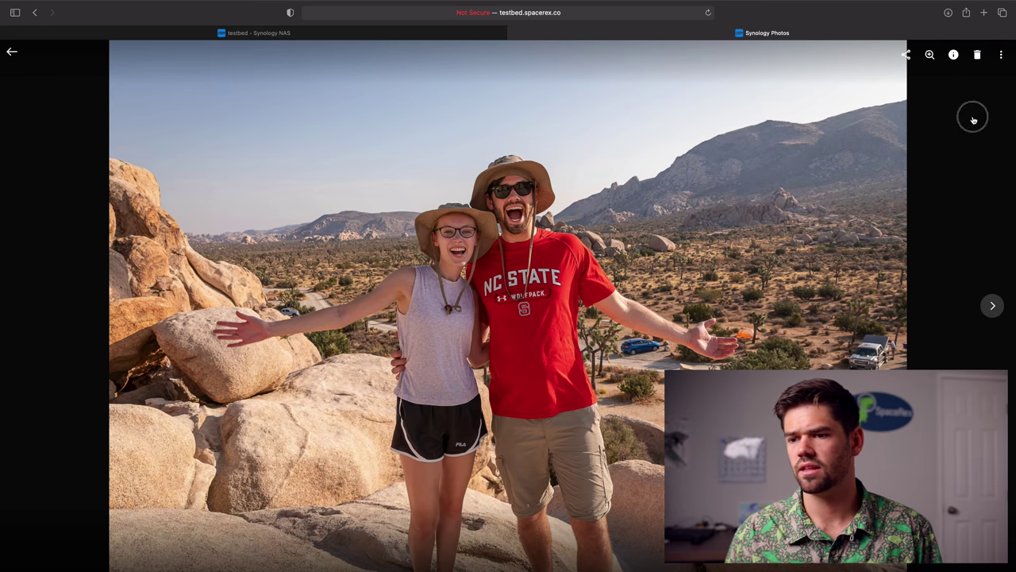
key(Escape)
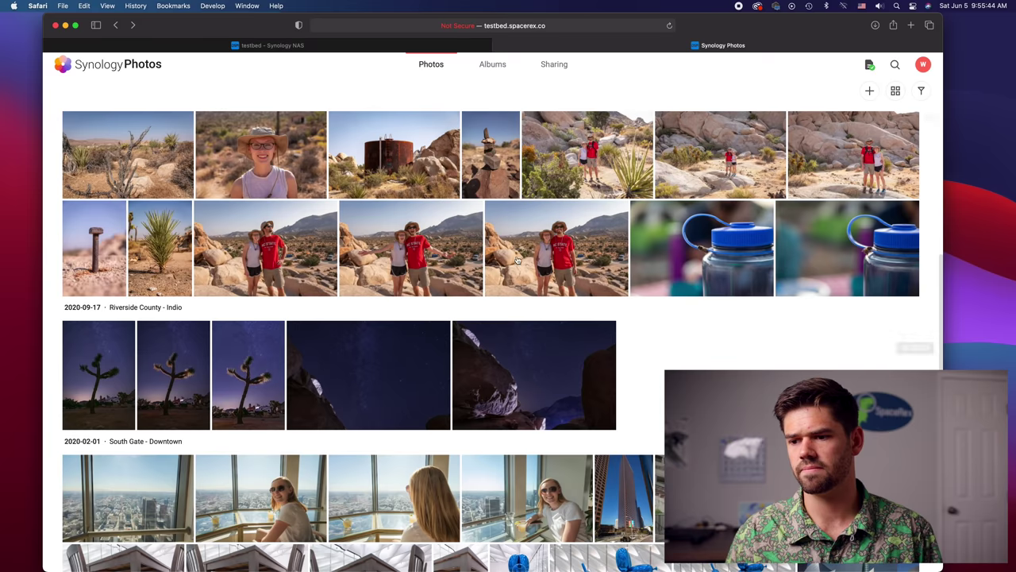
click(75, 24)
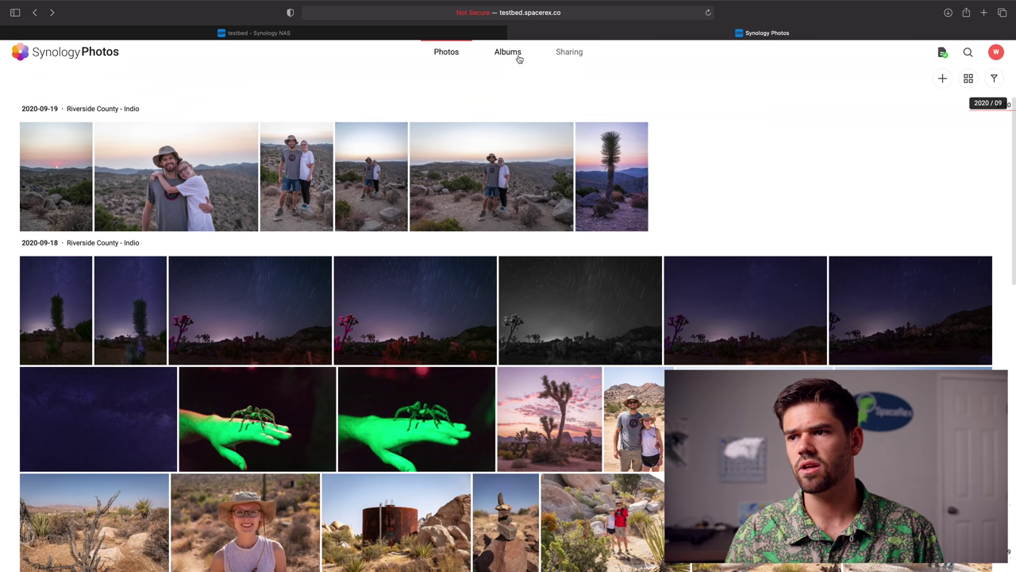
- Open the People album and enter the first name of the man in the gray hat without sunglasses
click(508, 51)
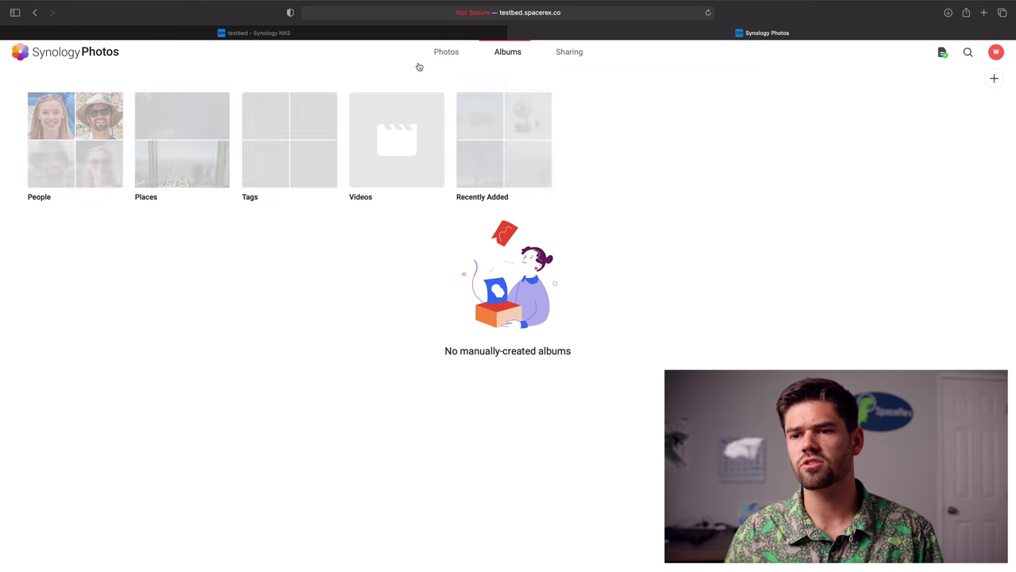
click(89, 173)
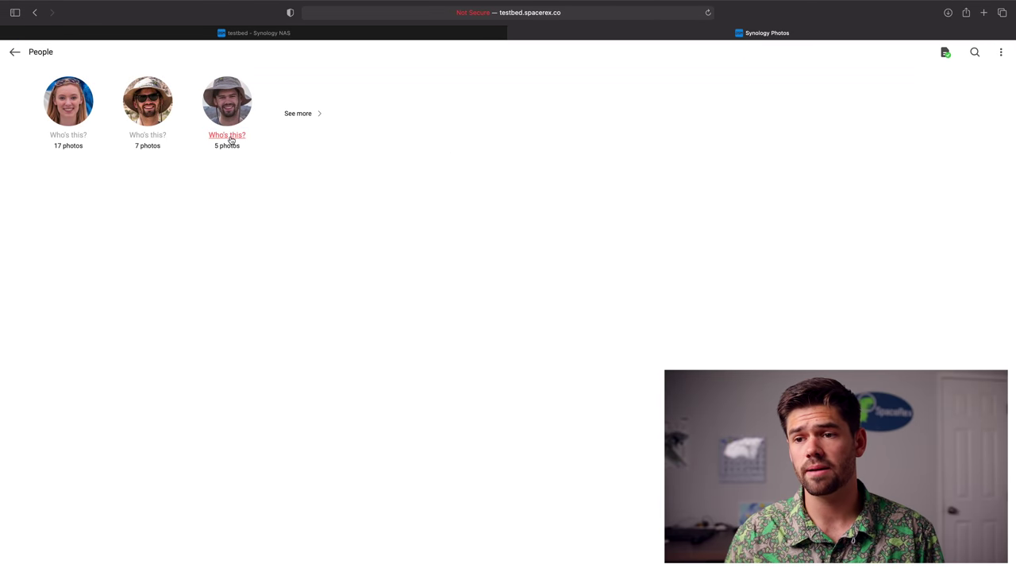
click(229, 136)
text(Wil)
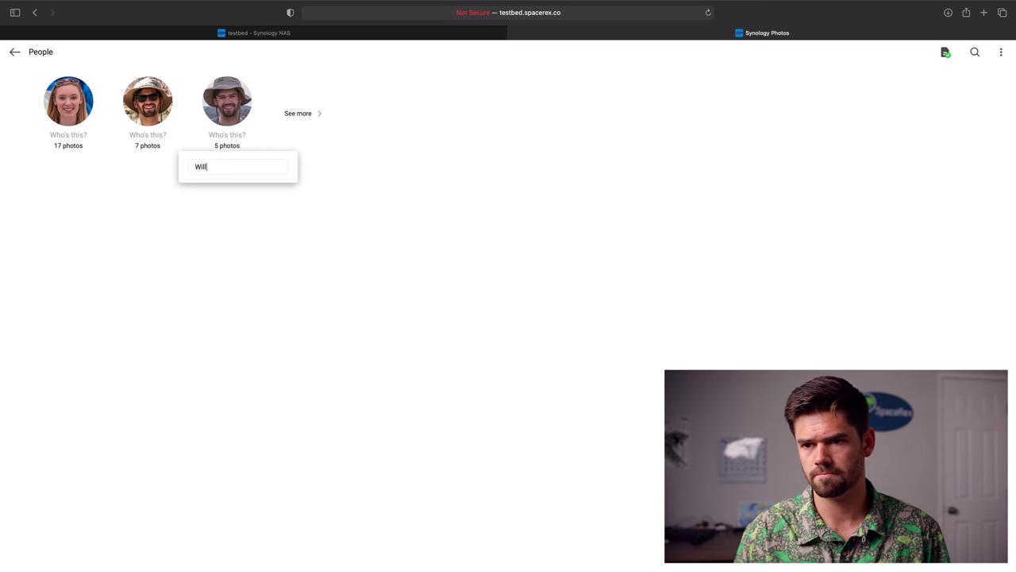
key(Return)
- Assign the man in sunglasses to the already named man and merge the two faces into one person
click(149, 135)
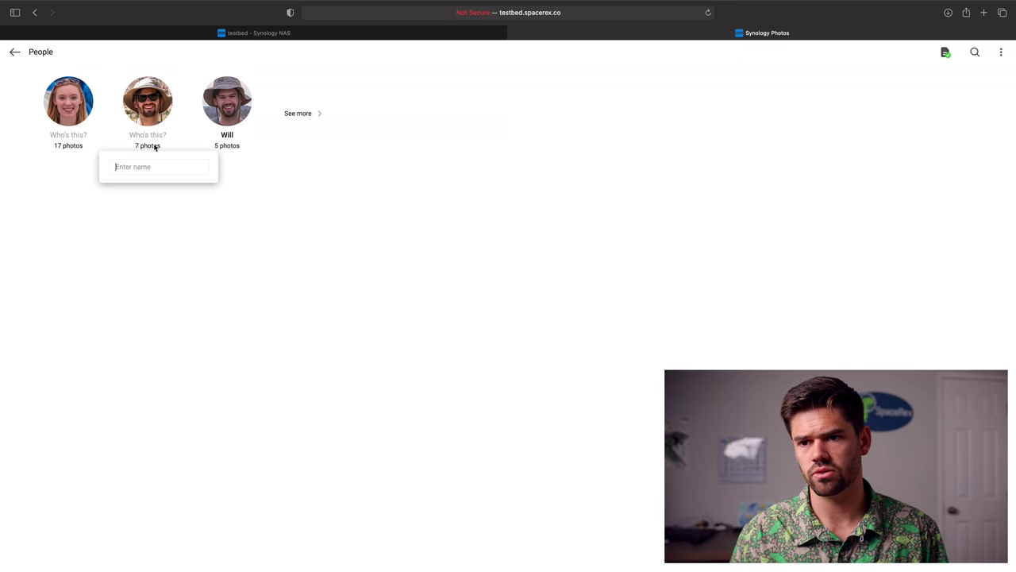
text(Wi)
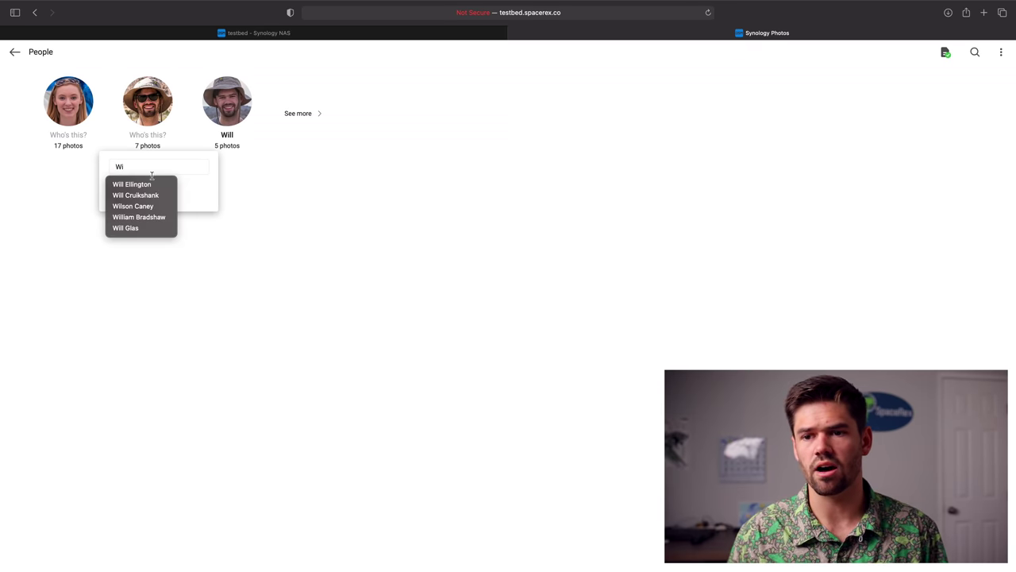
click(201, 199)
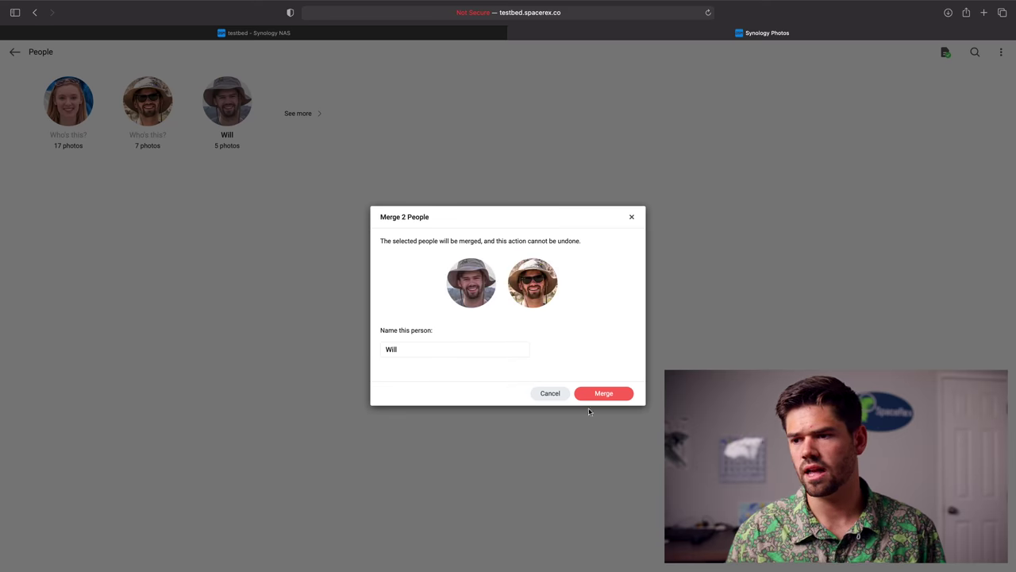
click(605, 394)
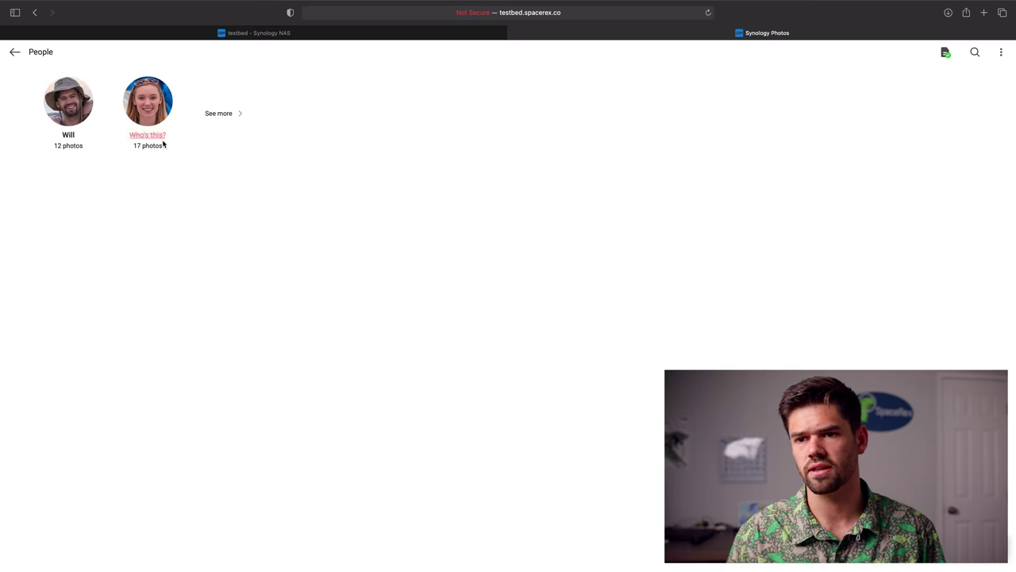
- Enter the first name of the woman without sunglasses in the People album, correcting its capitalization
click(149, 137)
text(KAtie)
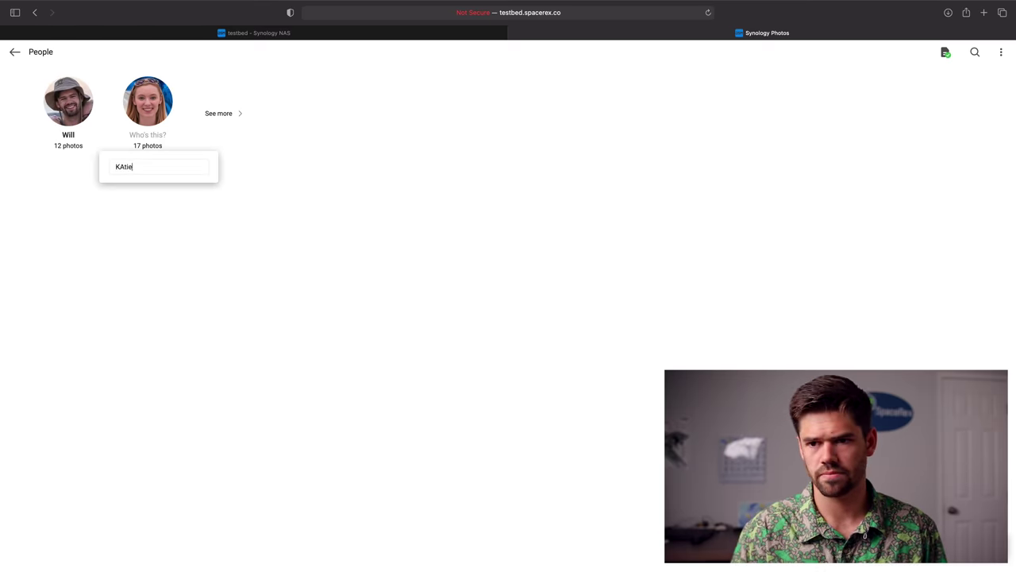
key(BackSpace)
key(BackSpace)
text(ateie)
key(Return)
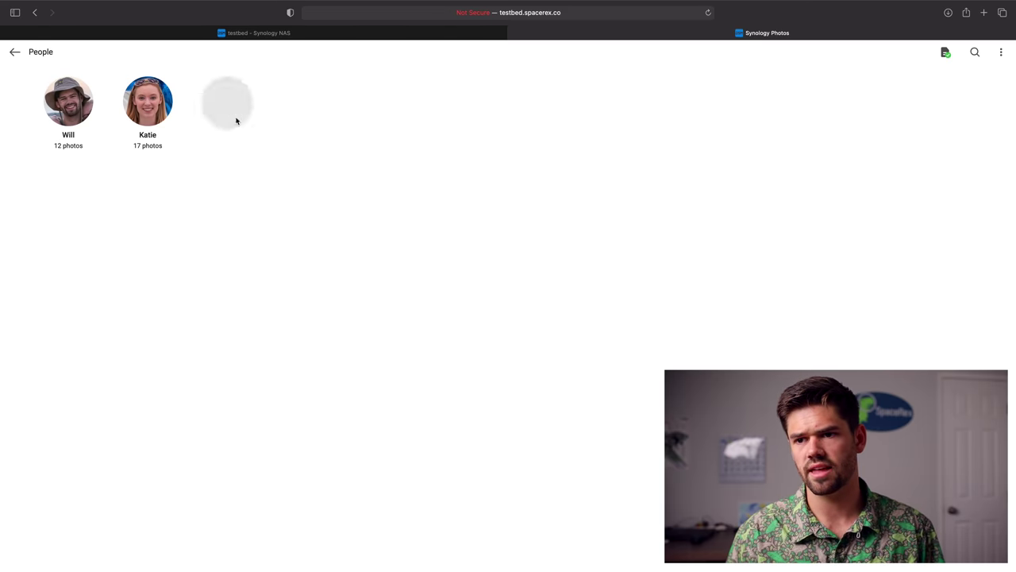
- Give the woman in sunglasses the same first name and merge her with the already named woman
click(236, 136)
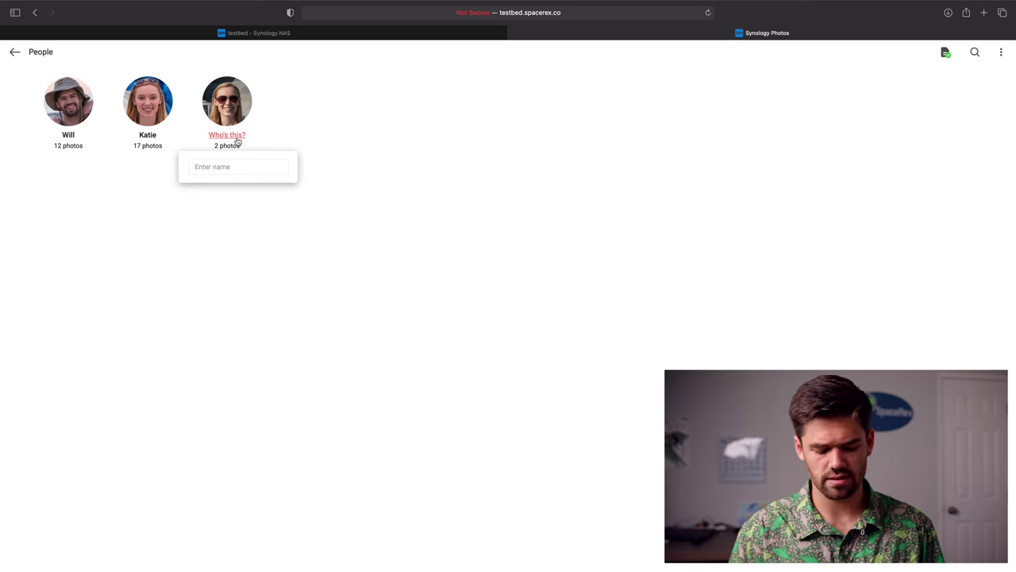
text(Katie)
key(Return)
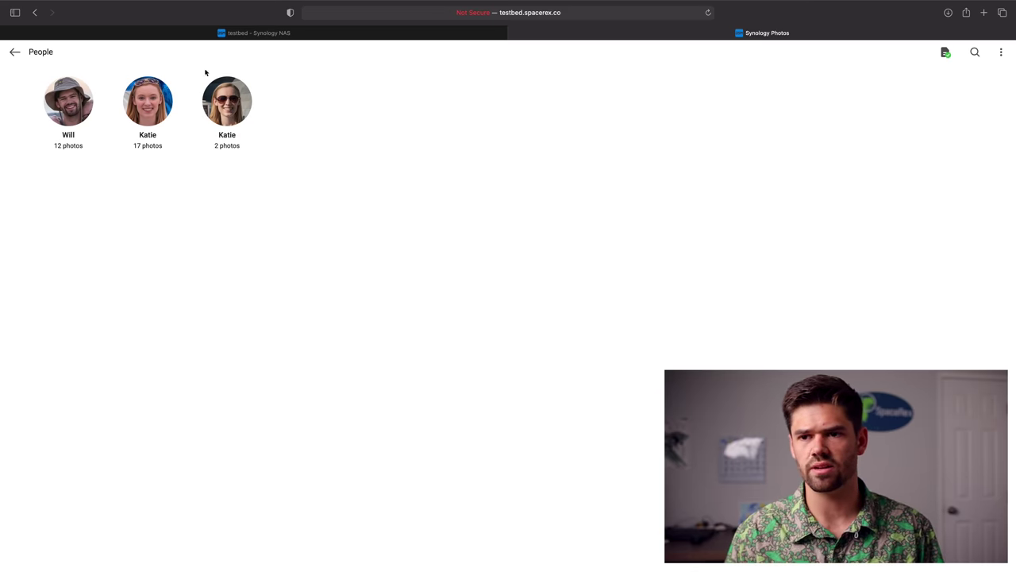
click(224, 137)
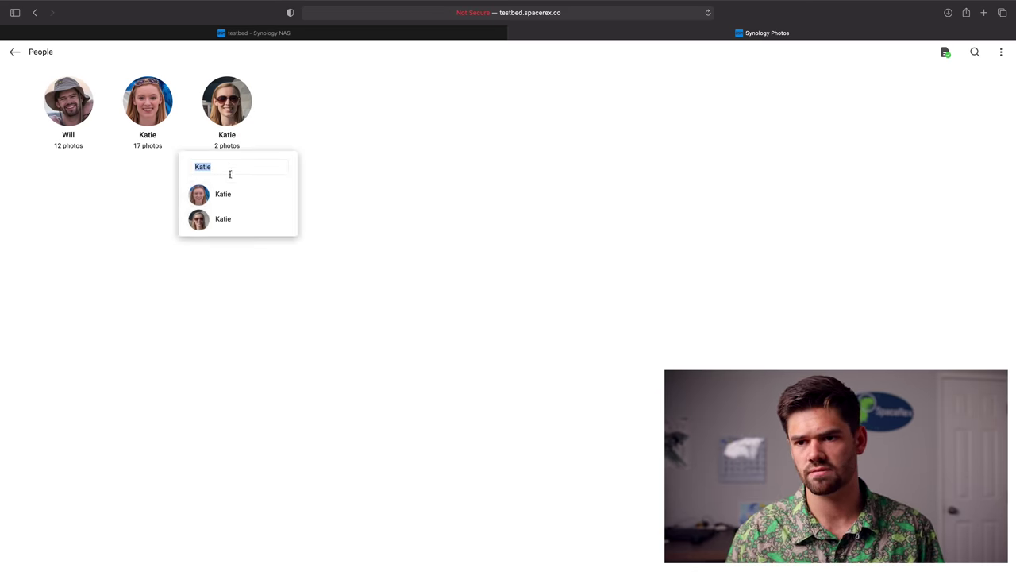
click(240, 204)
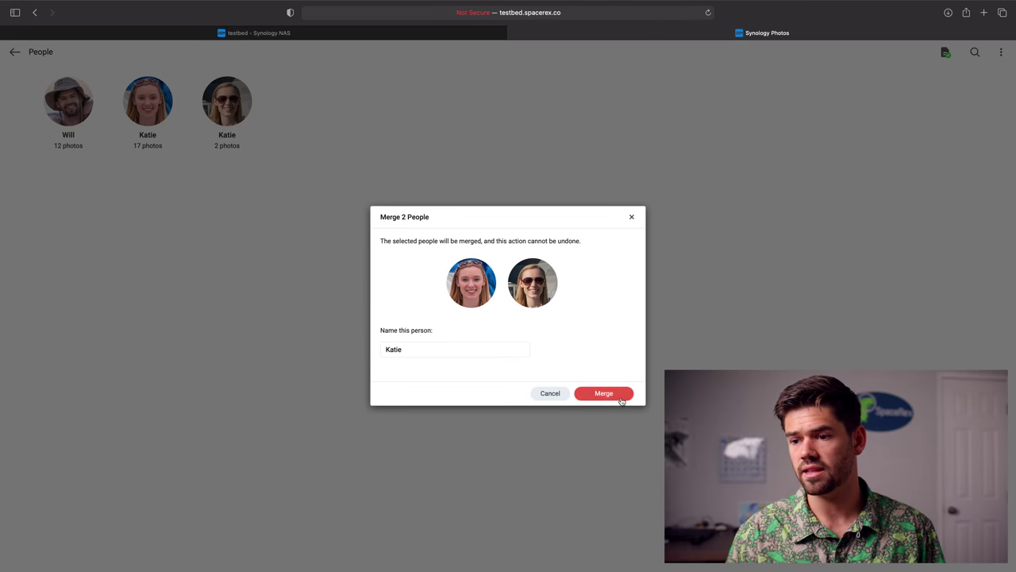
click(621, 401)
- Reopen the People album, view the photos grouped under the named man, and return to the albums overview
click(13, 53)
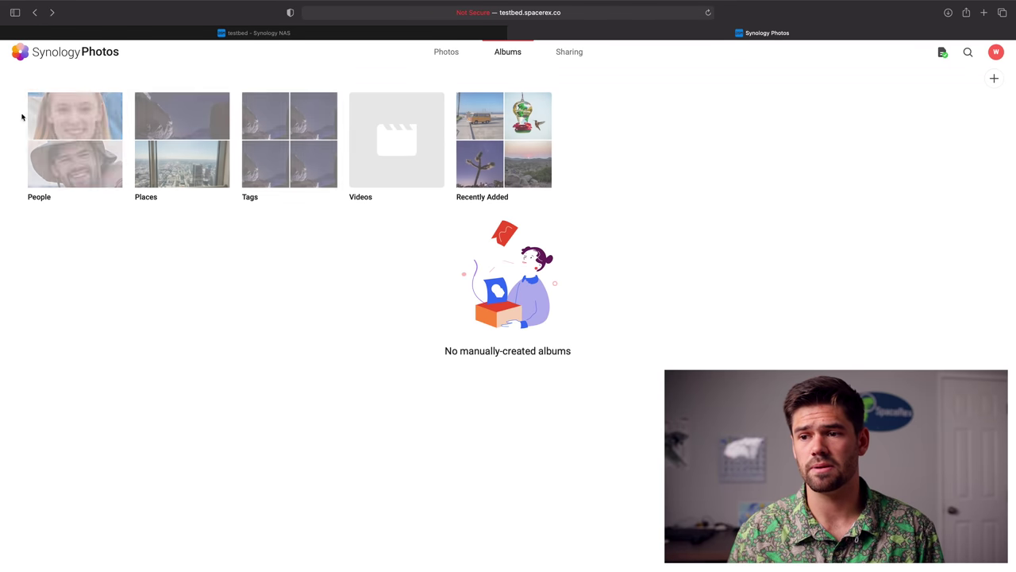
click(84, 192)
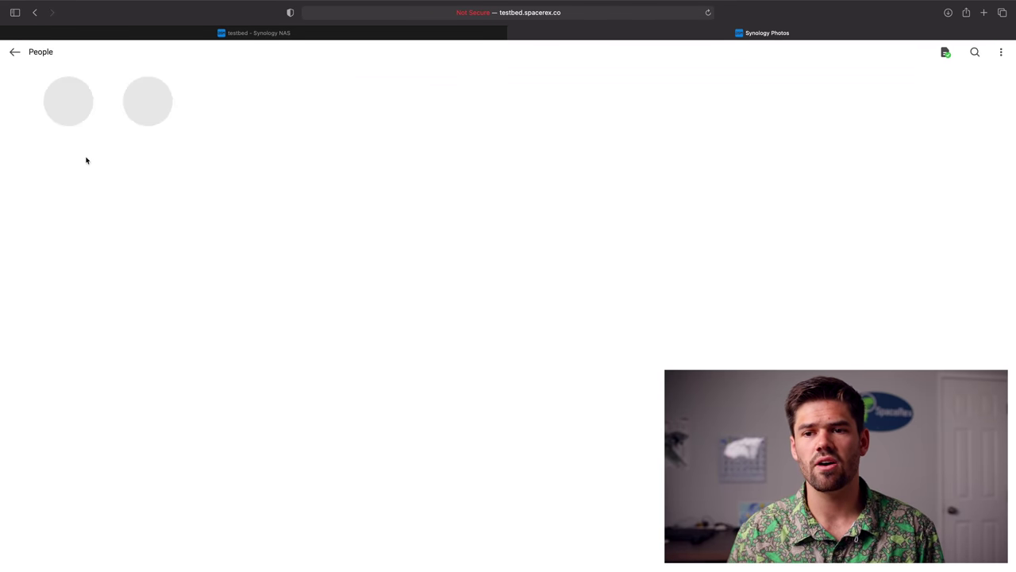
click(147, 106)
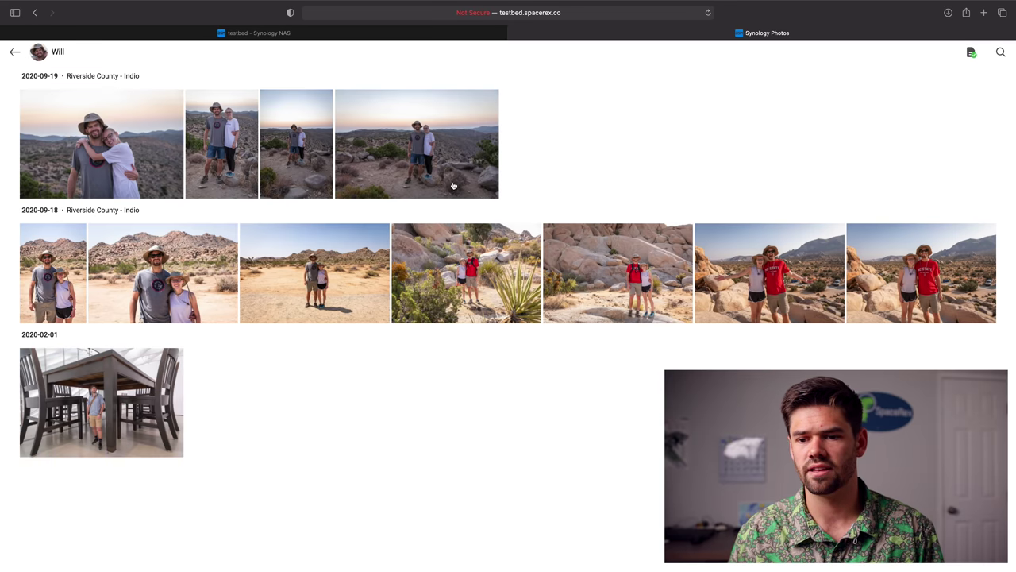
click(13, 53)
click(13, 52)
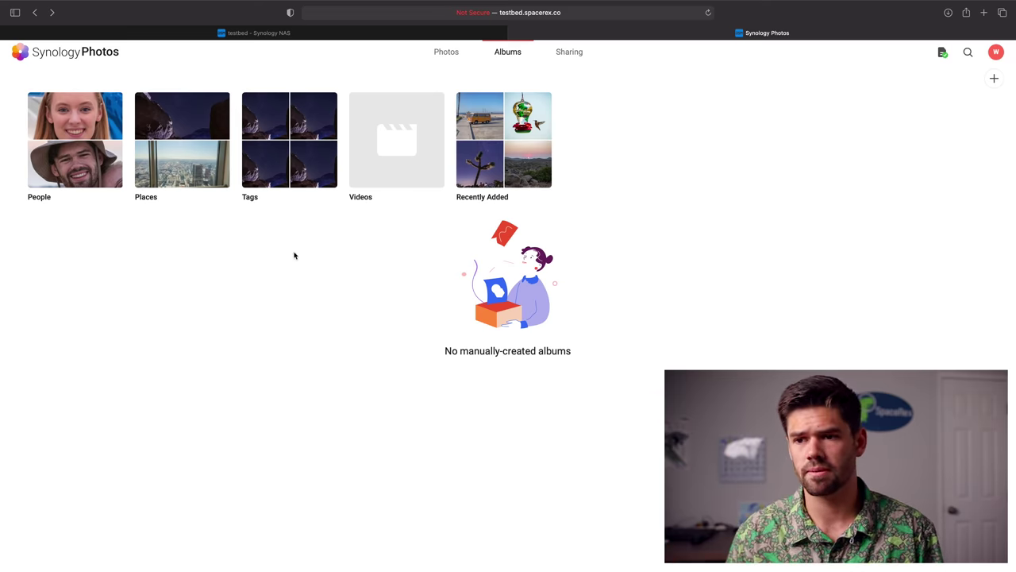
- Look over the photo tags in the Tags album and view the Downtown, South Gate photos in Places
click(251, 196)
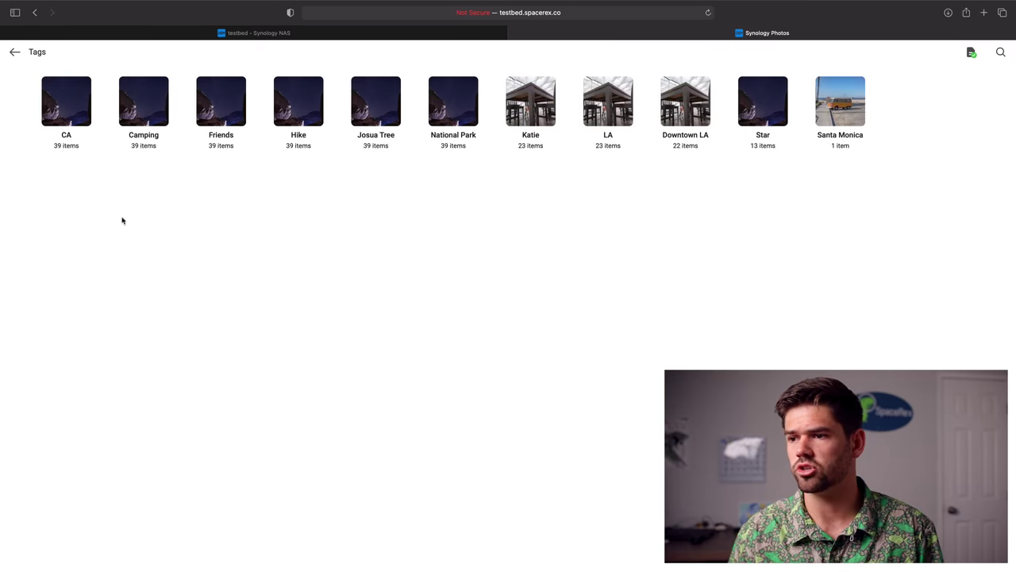
click(15, 51)
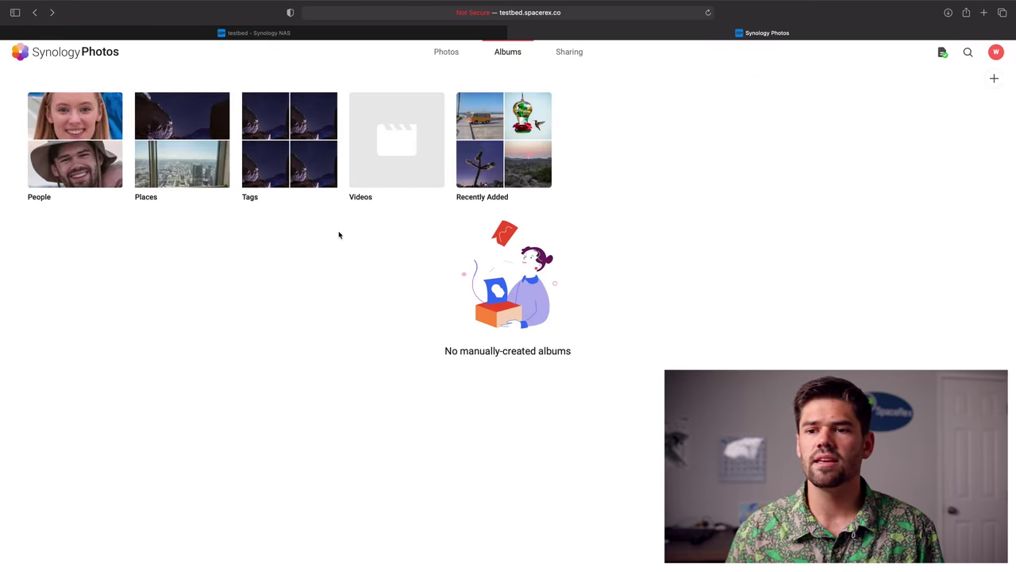
click(147, 197)
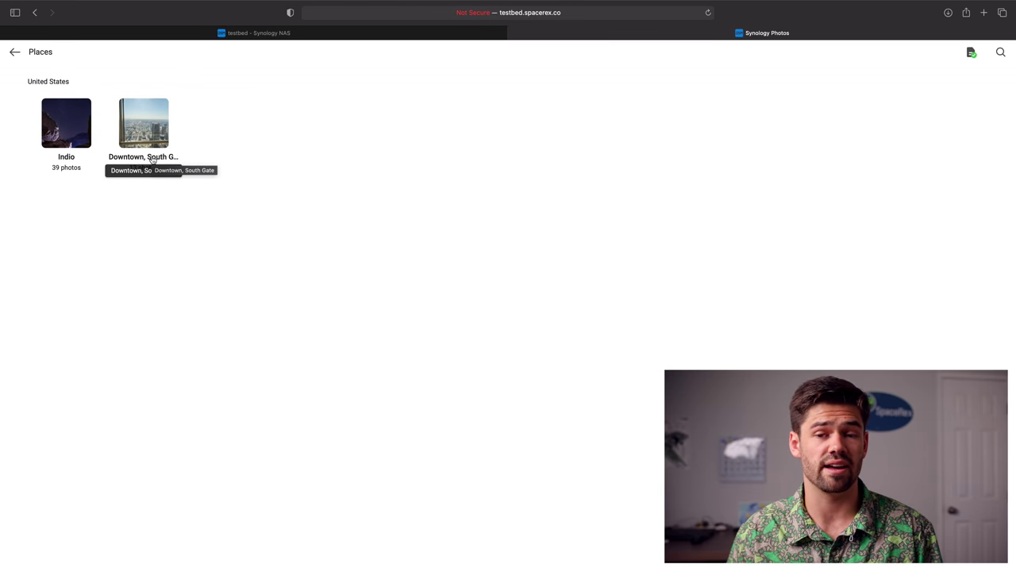
click(152, 159)
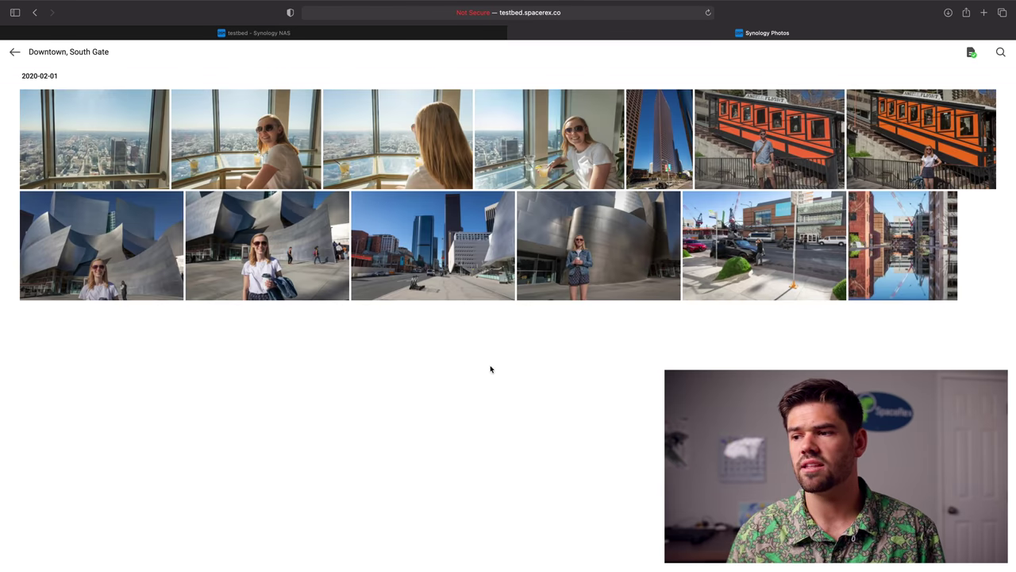
- Leave the Places album and look over the albums shared with this account and those shared with others
click(14, 53)
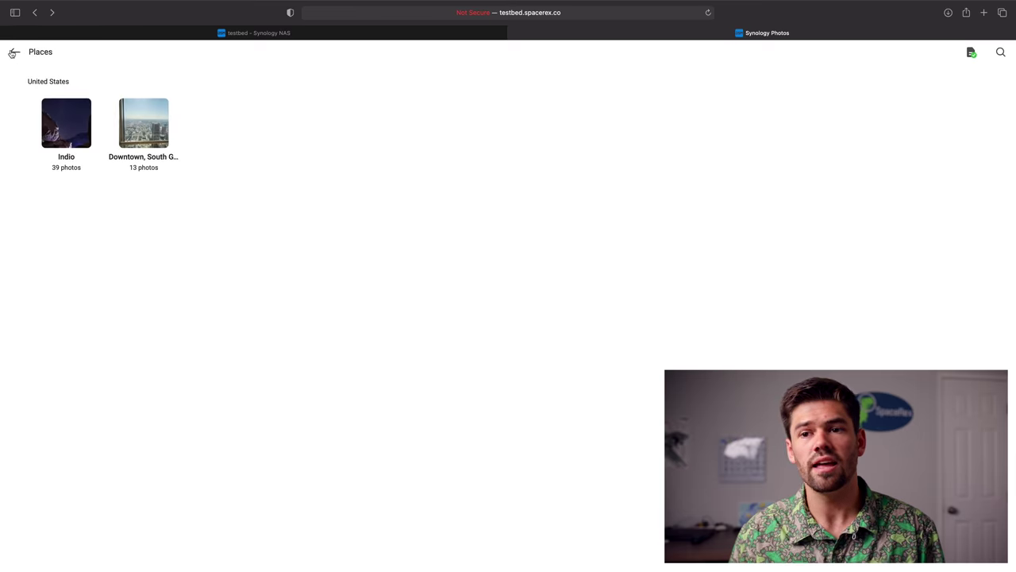
click(11, 54)
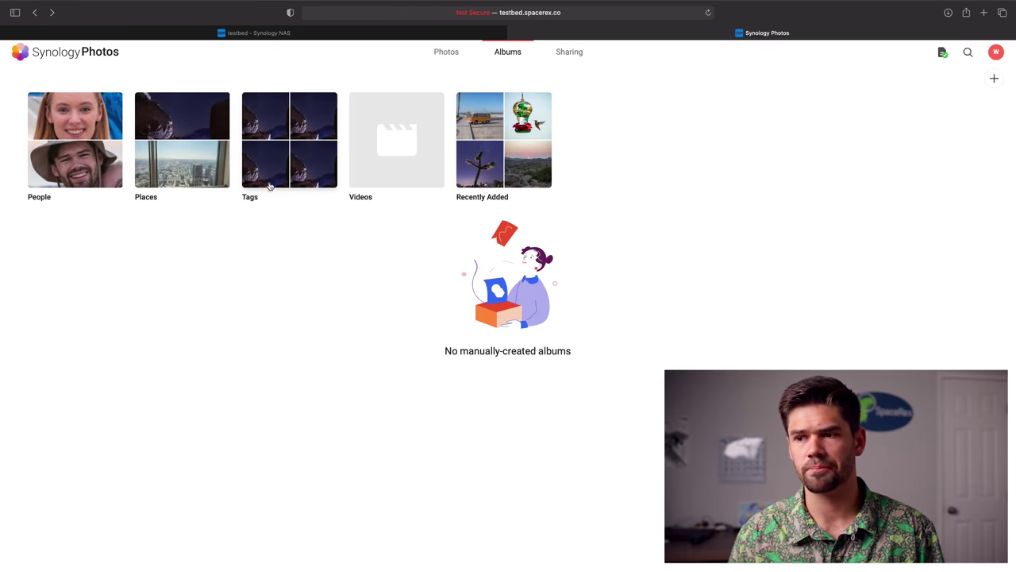
click(568, 52)
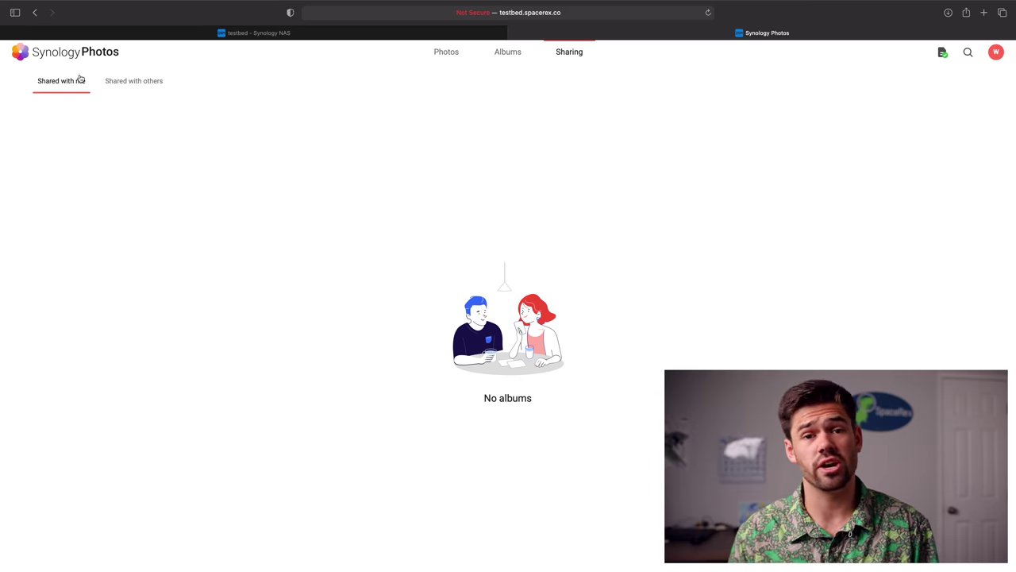
click(152, 84)
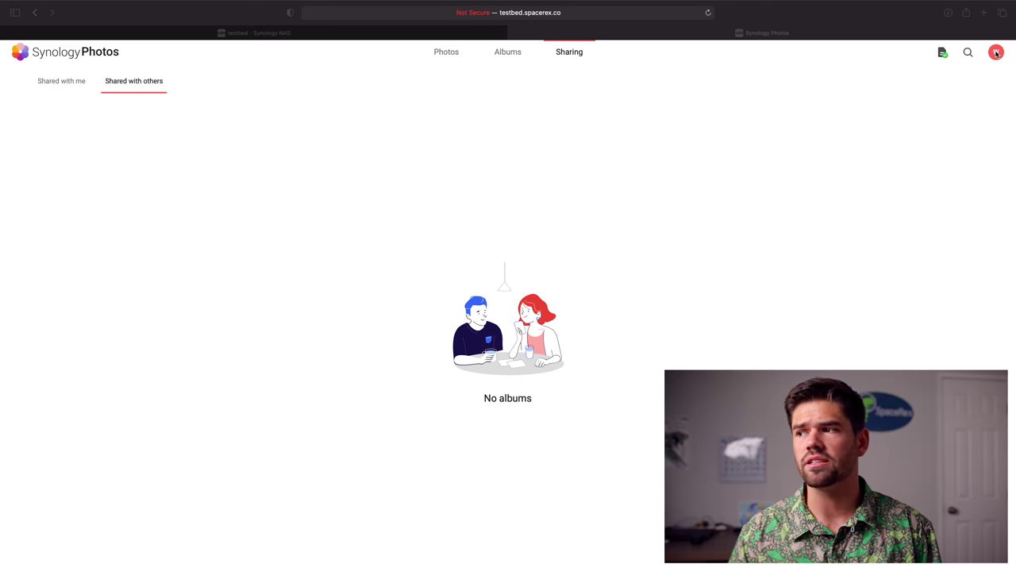
- Open the photo settings and enable Shared Space
click(997, 54)
click(996, 54)
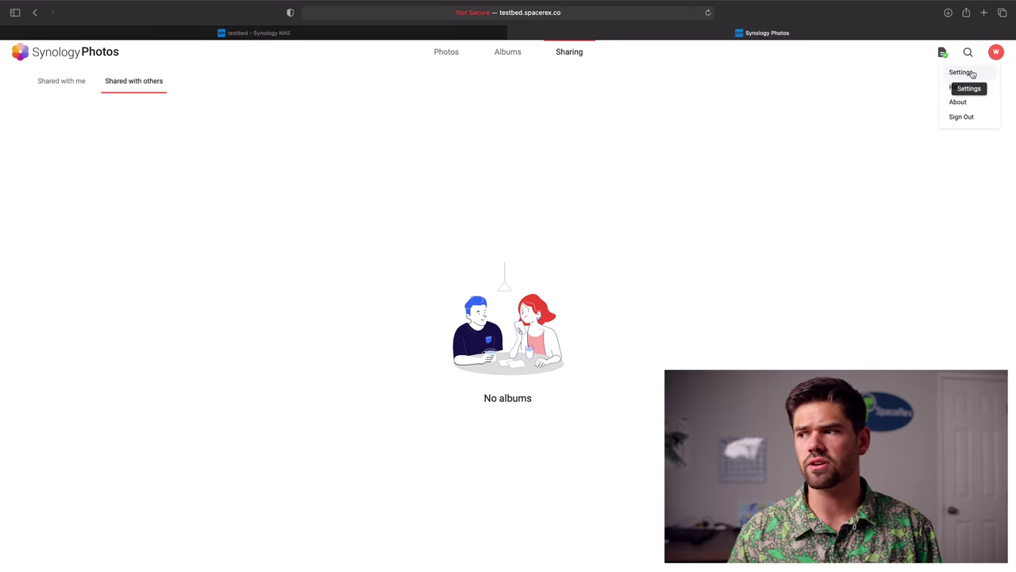
click(963, 72)
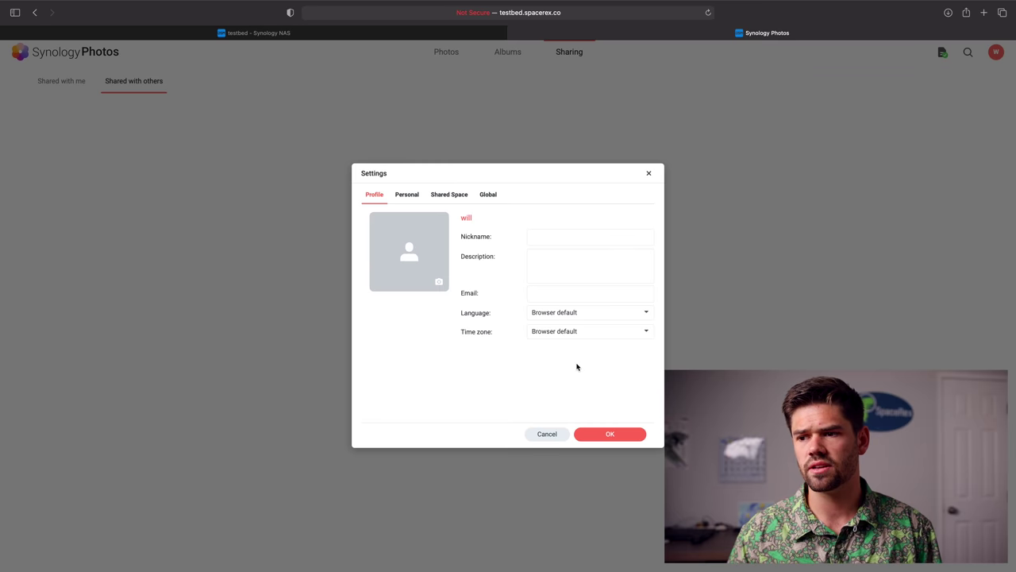
click(438, 196)
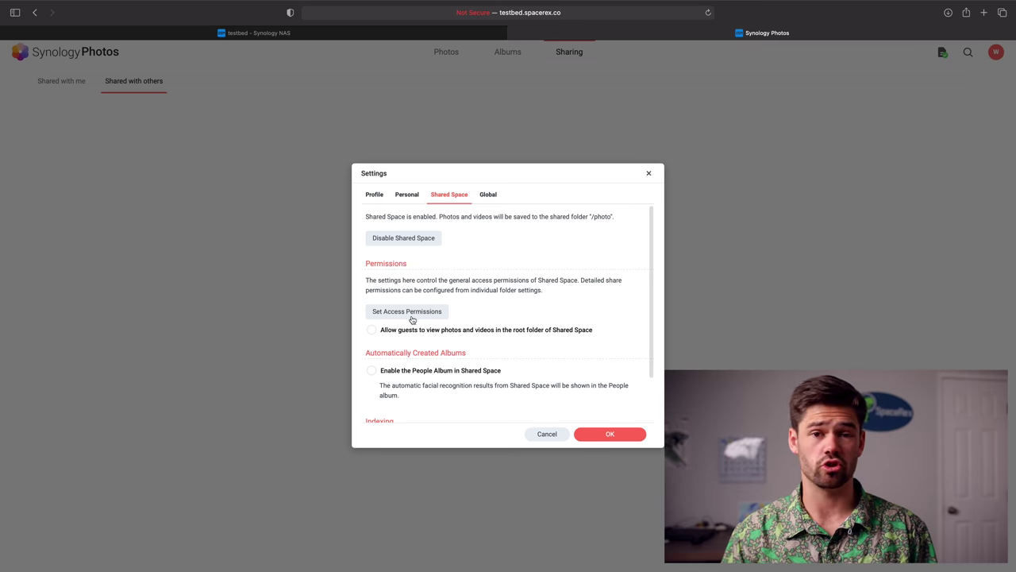
- Review the Shared Space access permissions without editing them, look over the remaining Shared Space options, and save the settings
click(416, 314)
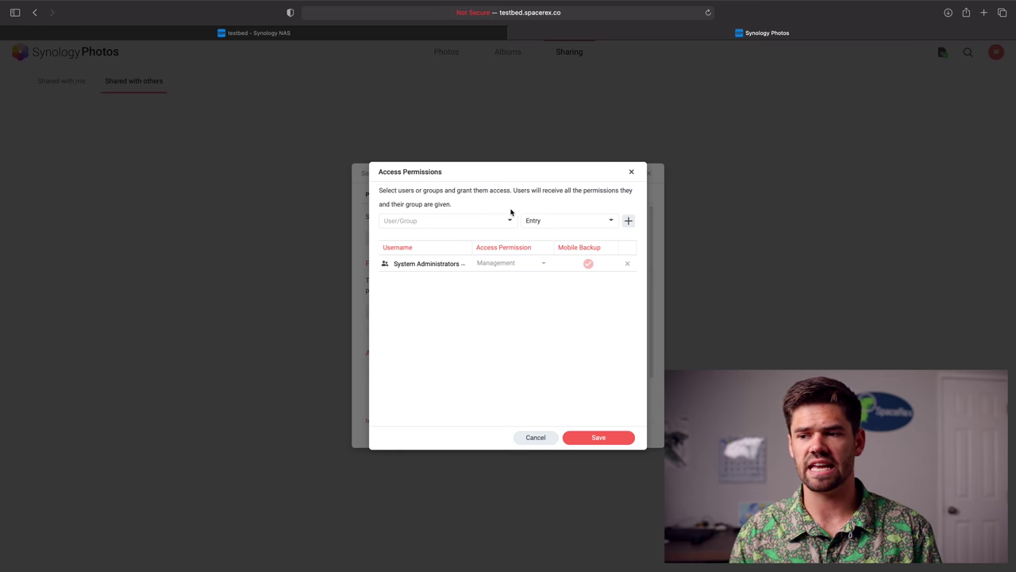
click(525, 438)
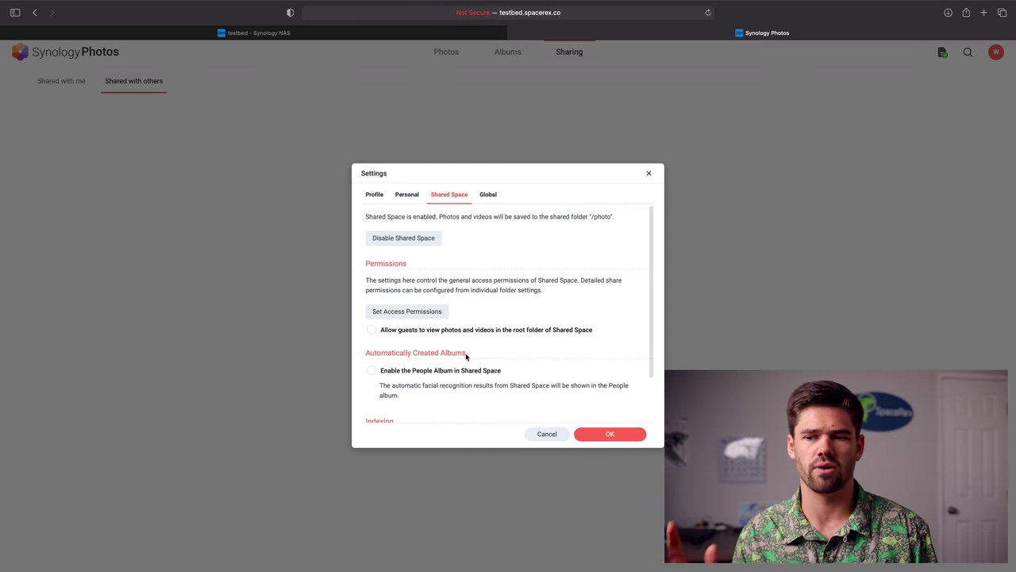
scroll(467, 355, down, 3)
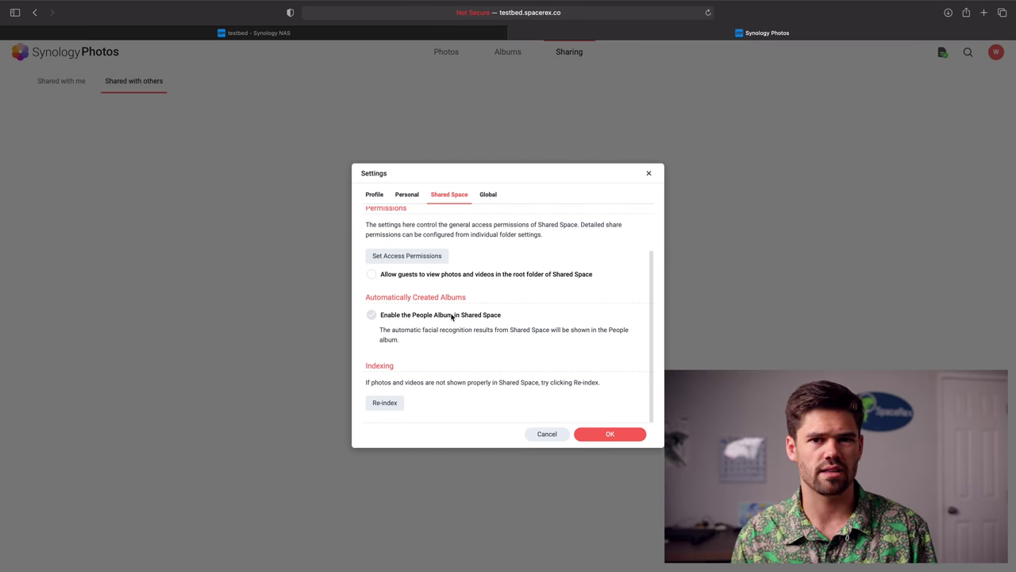
click(590, 435)
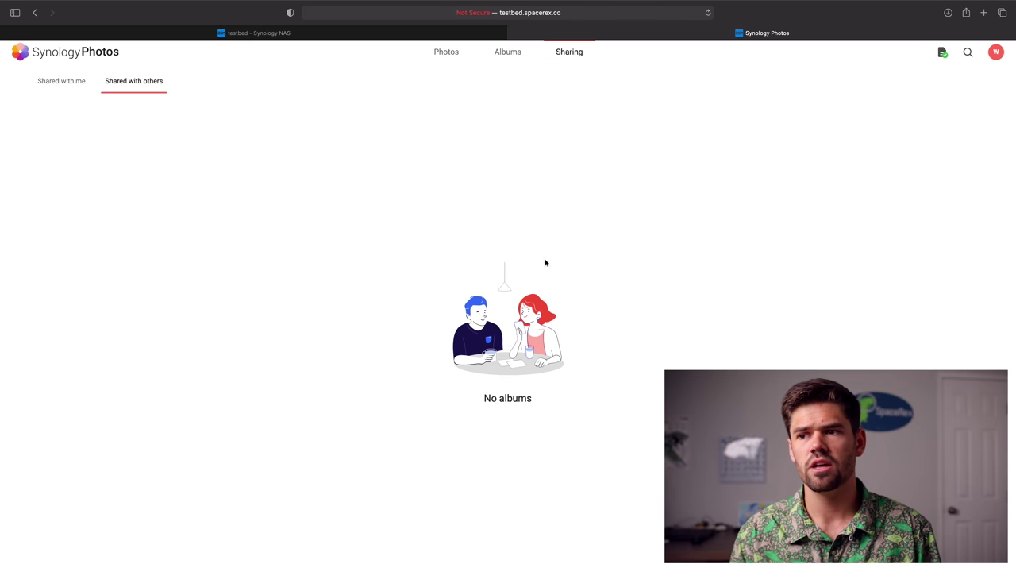
- Return to the photo library, dismiss the Switch Spaces tip, and switch from Personal Space to Shared Space
click(456, 51)
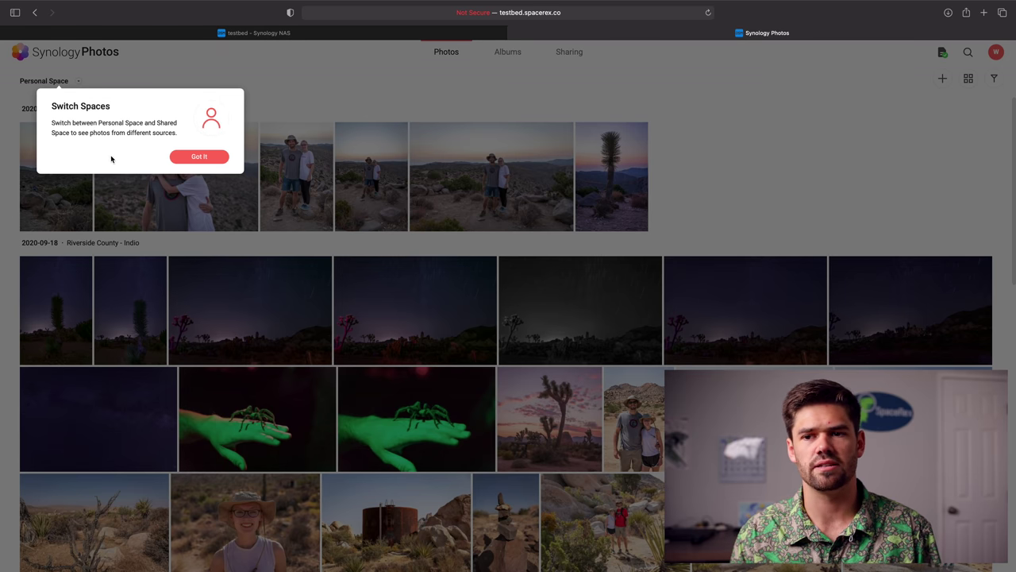
click(199, 157)
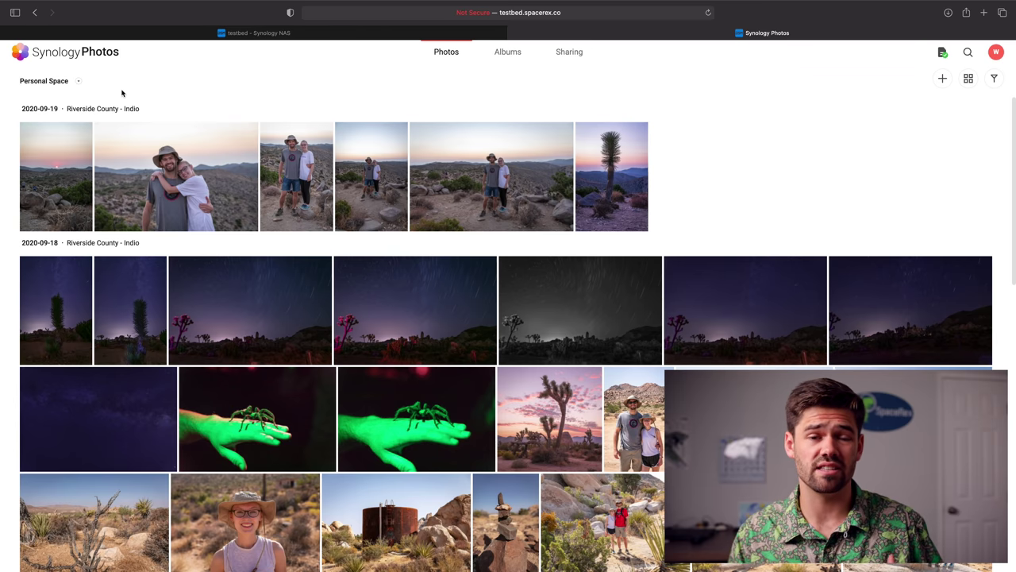
click(78, 81)
click(64, 115)
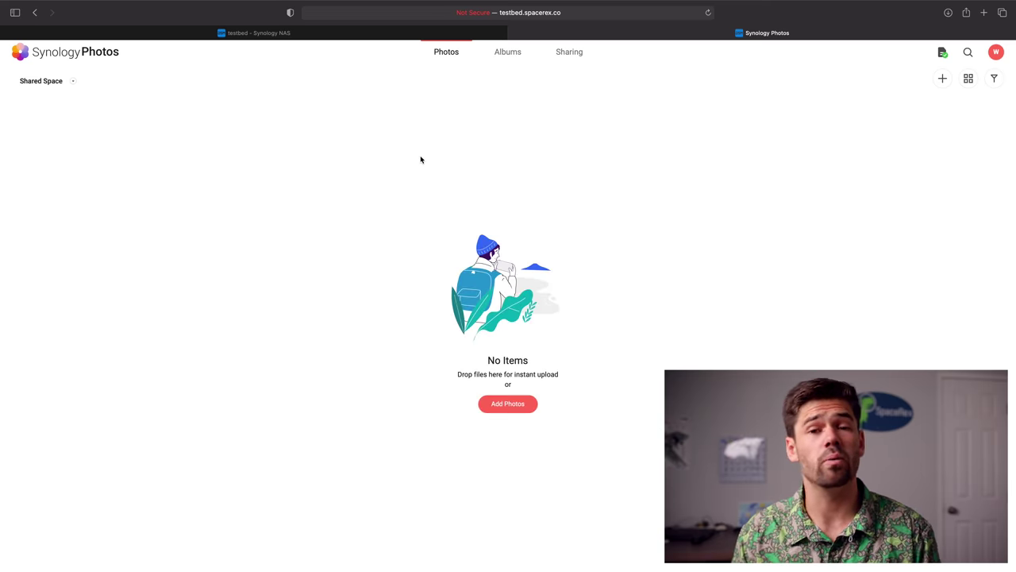
- In File Station, move the Nature folder from Tutorial > Folders into the photo shared folder, and refresh Shared Space in Synology Photos
click(278, 35)
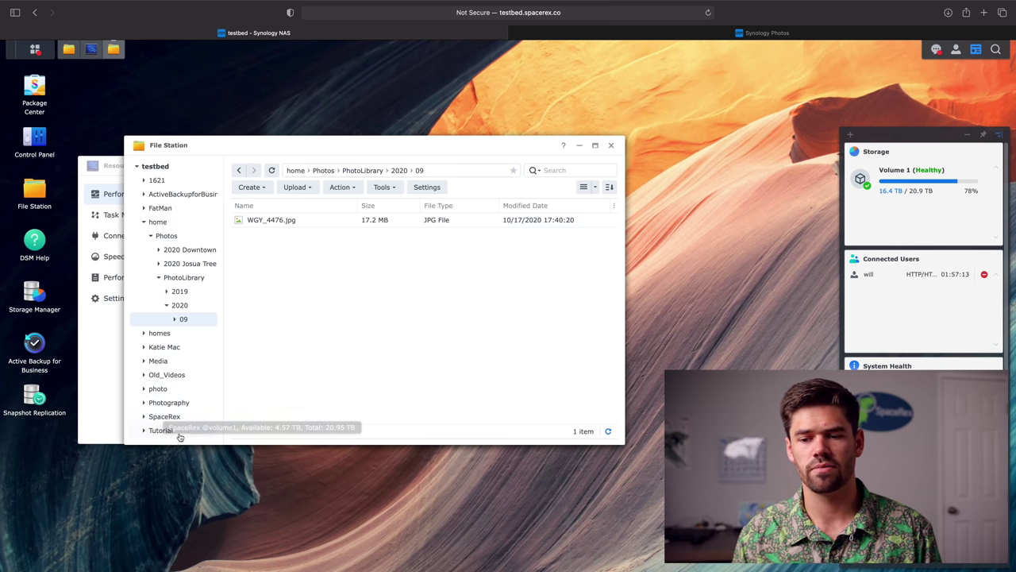
click(162, 431)
double_click(290, 237)
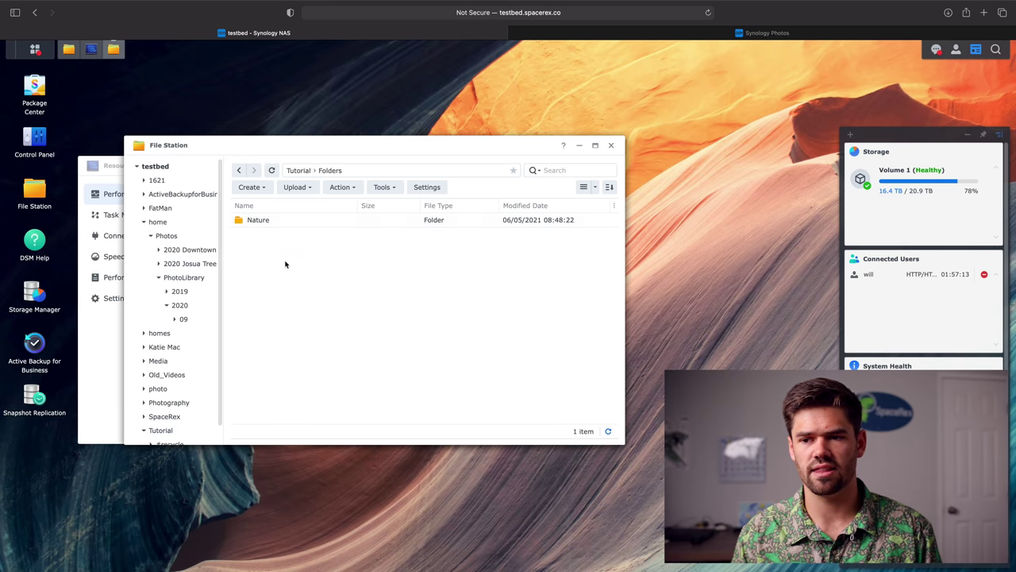
right_click(286, 220)
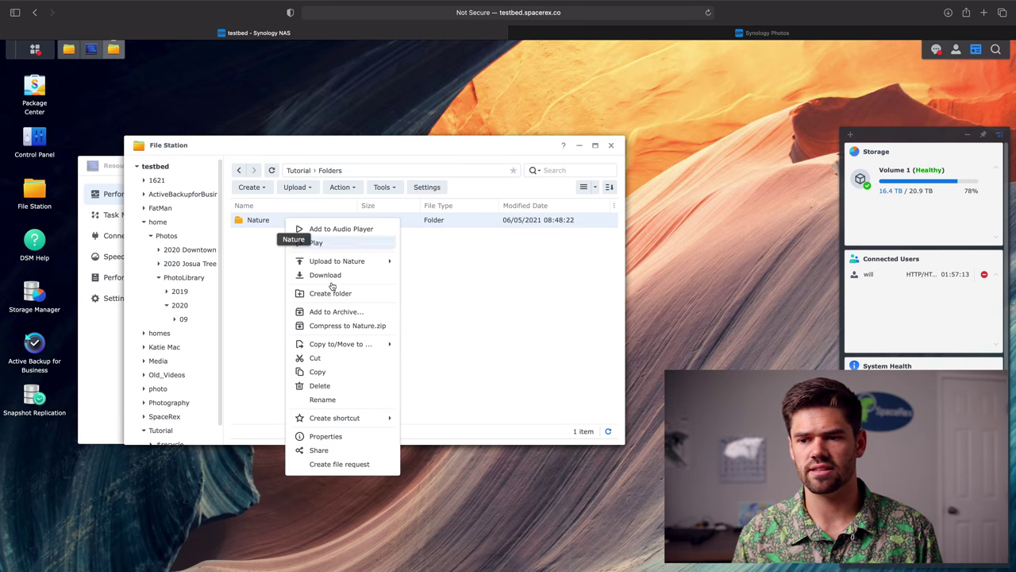
mouse_move(341, 348)
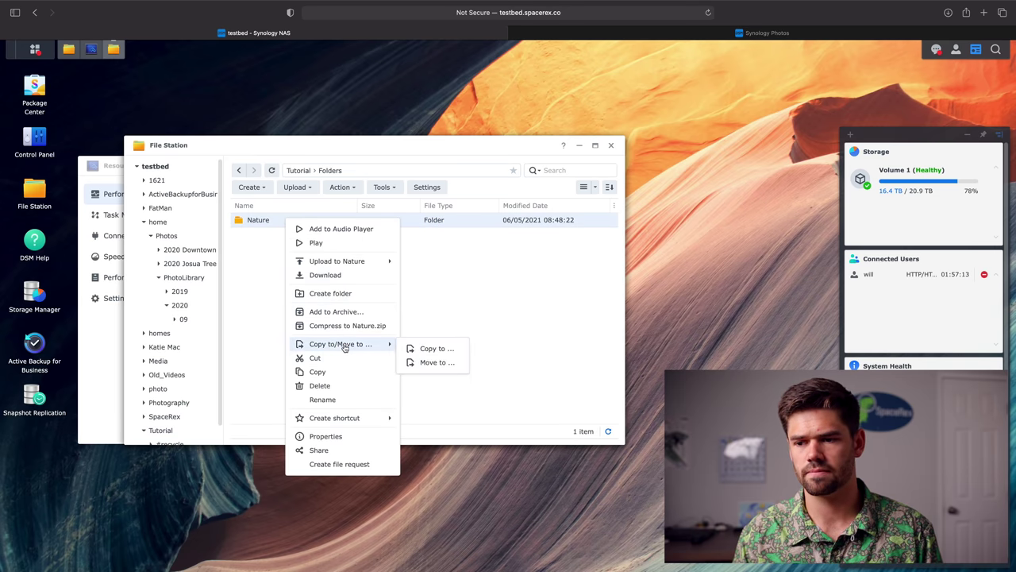
click(435, 362)
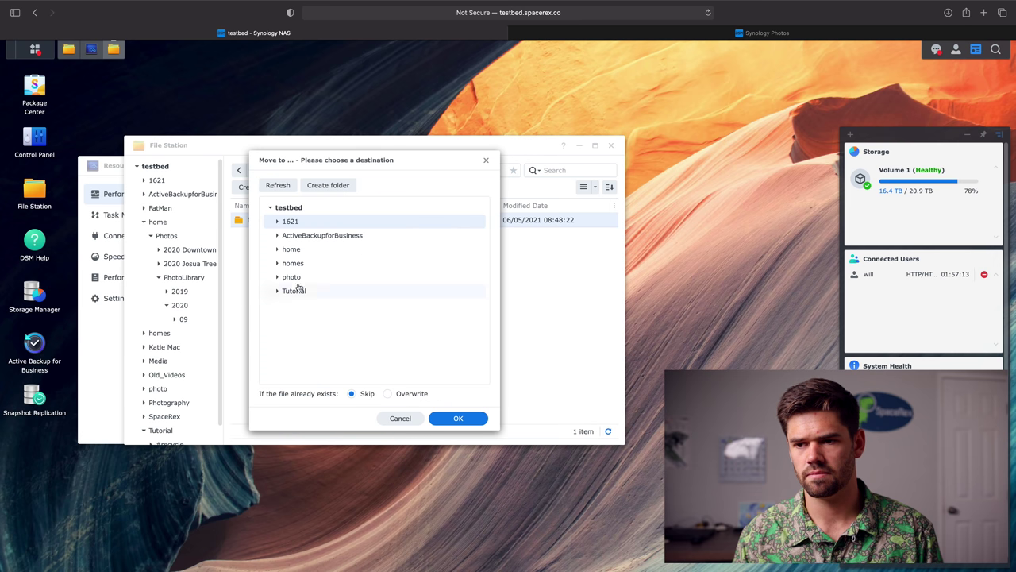
click(287, 278)
click(475, 419)
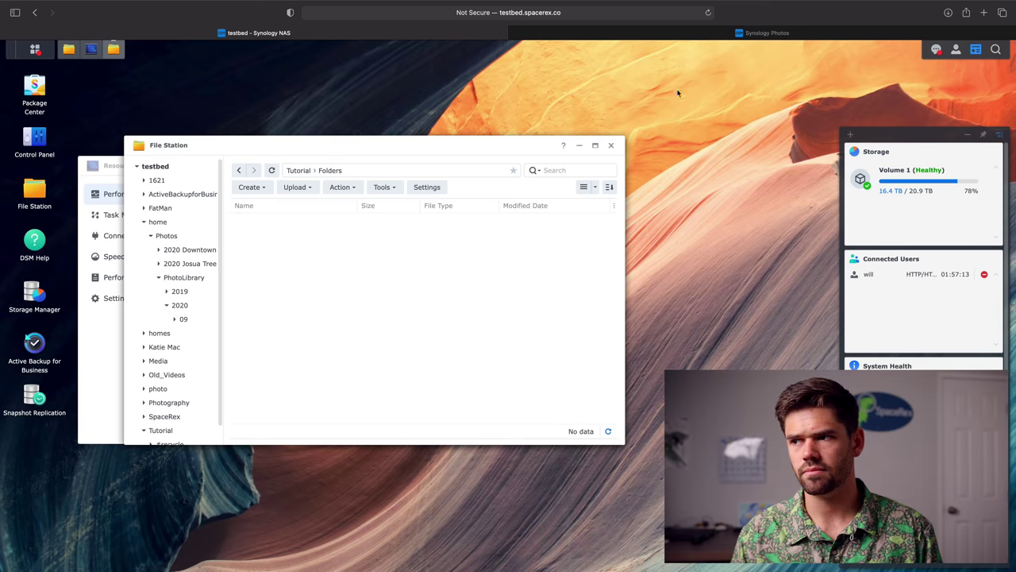
click(644, 34)
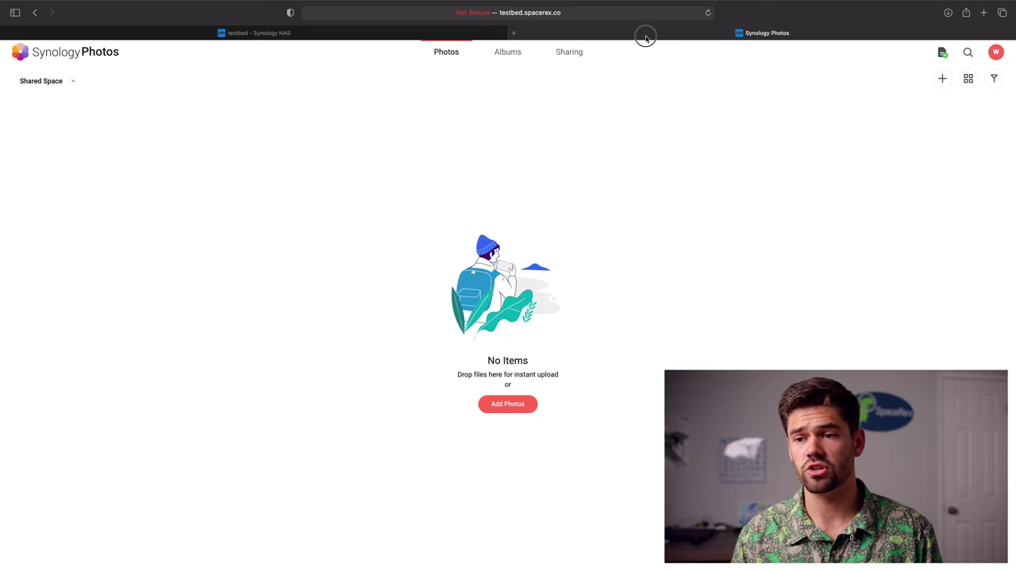
click(86, 54)
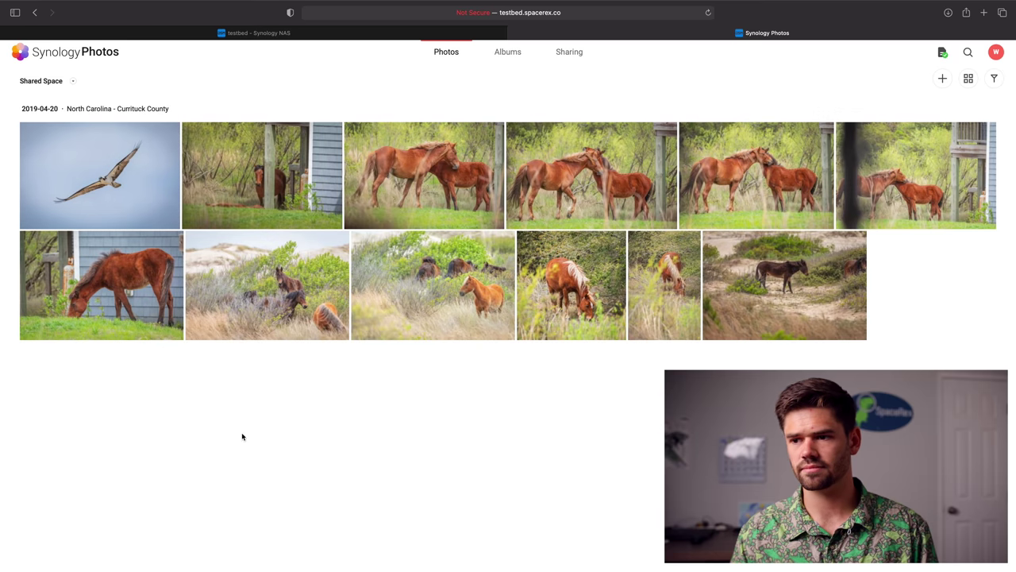